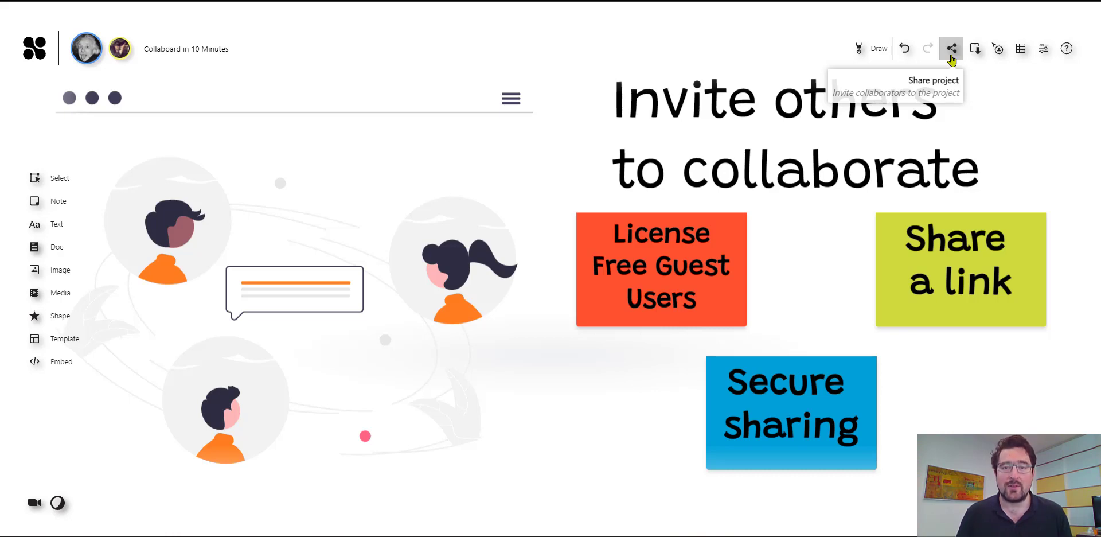
# - Open the project sharing settings and examine the permission choices for registered users and the link validity periods
pyautogui.click(950, 56)
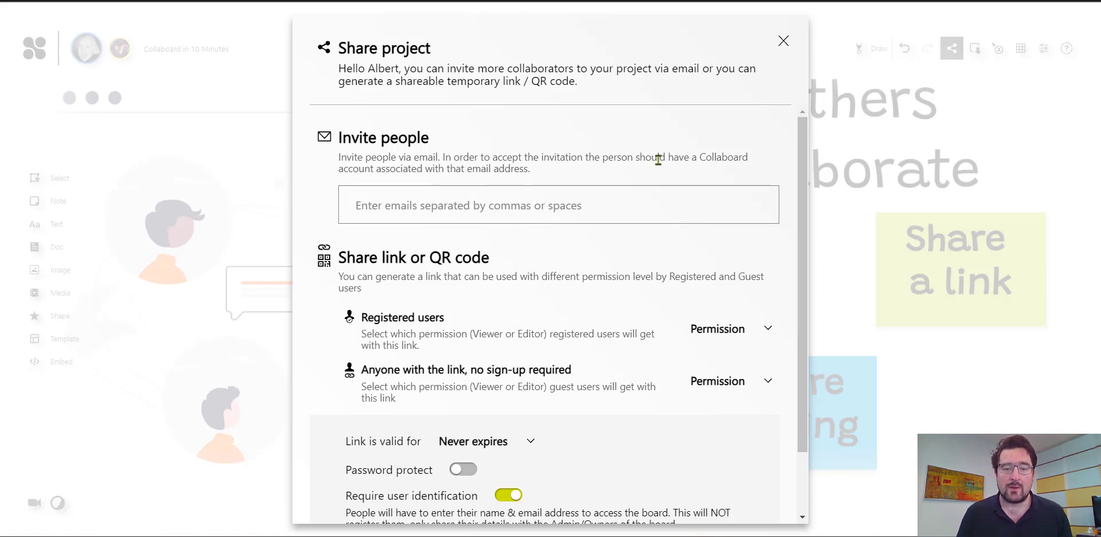
pyautogui.scroll(-2, 657, 160)
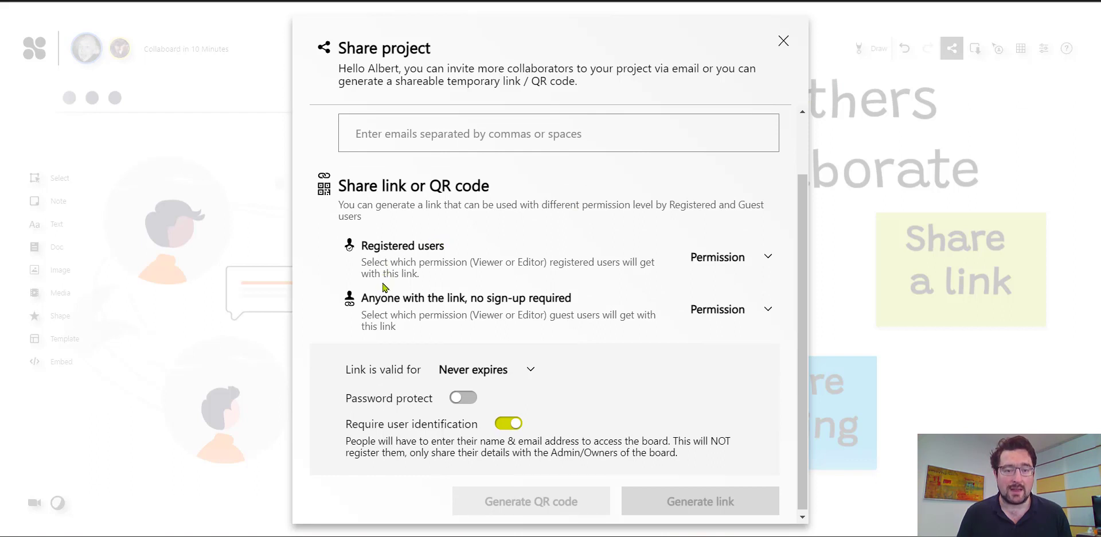
pyautogui.click(722, 262)
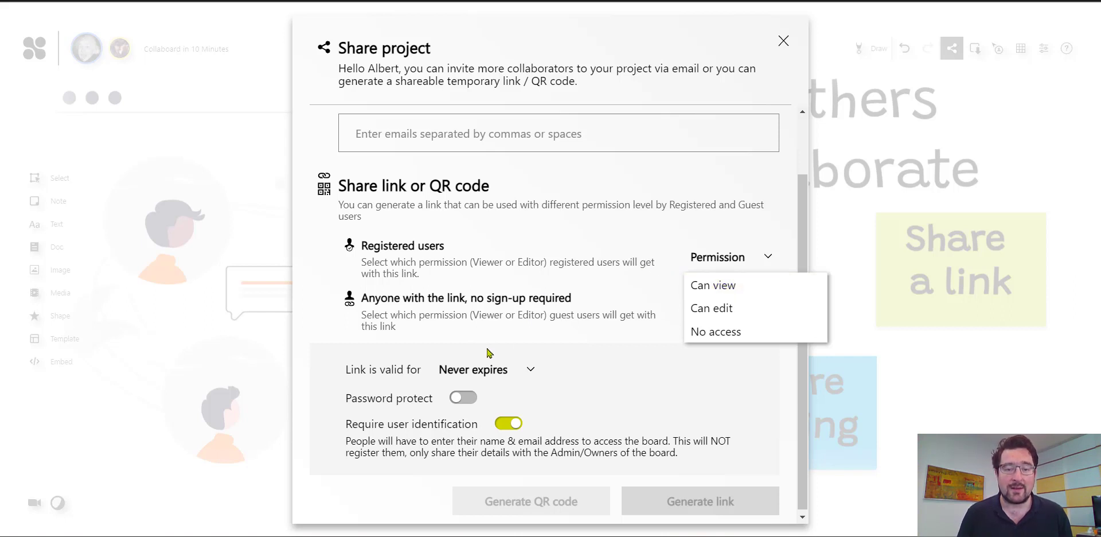
pyautogui.click(505, 369)
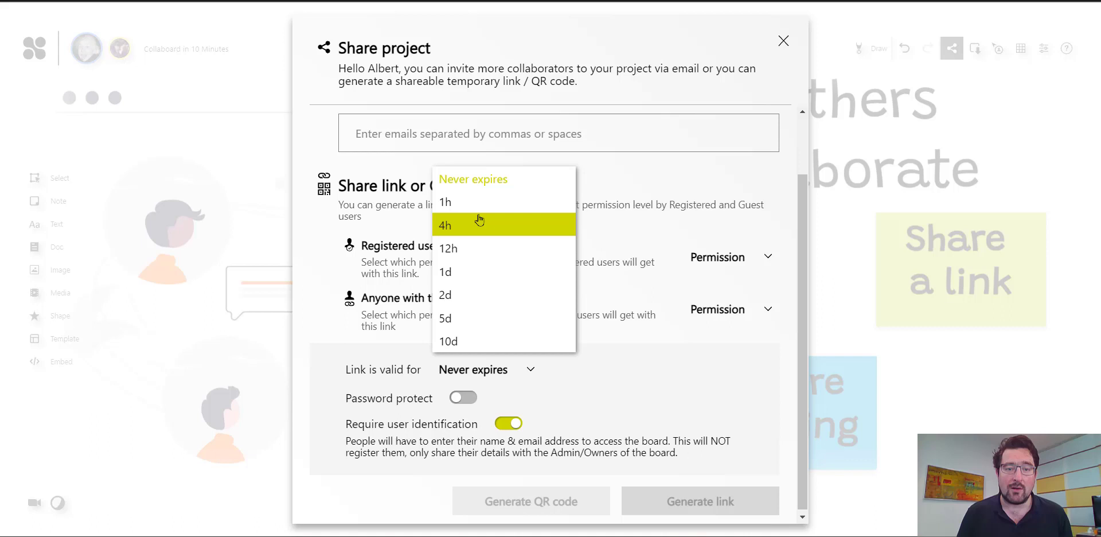
pyautogui.click(536, 387)
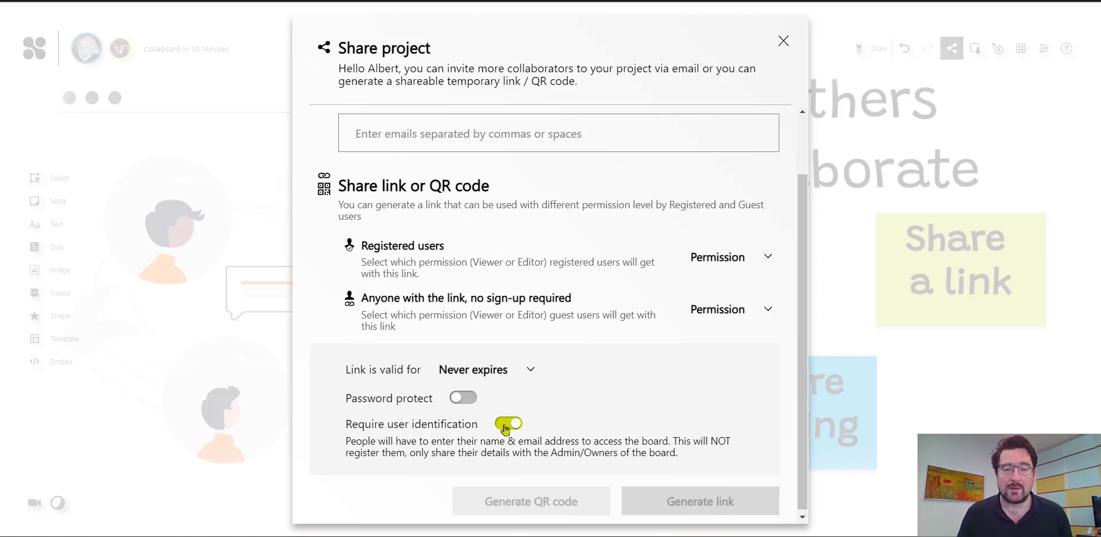
# - Set the share link permission for registered users to Can edit and close the project sharing settings
pyautogui.click(731, 262)
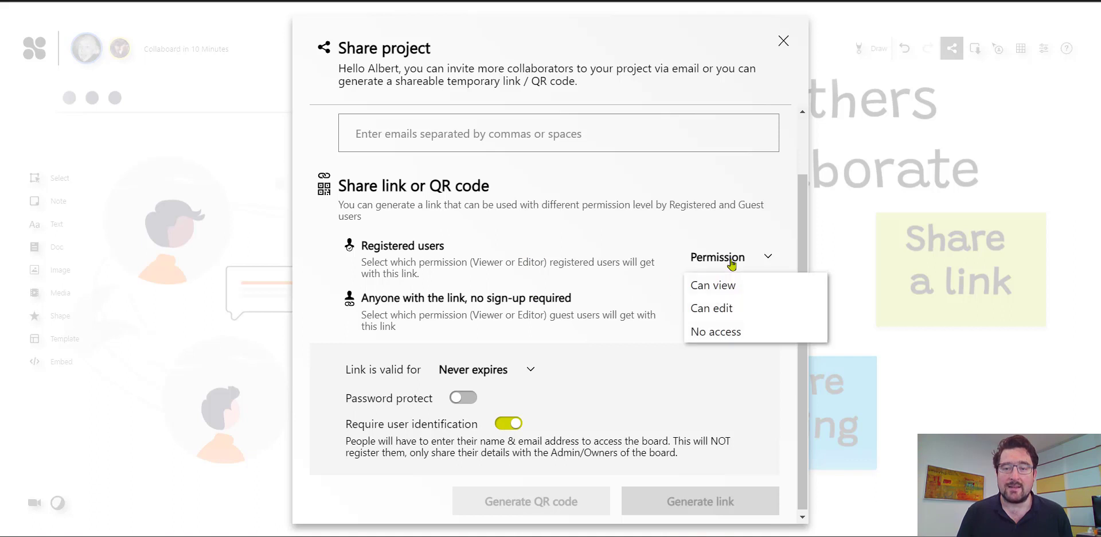
pyautogui.click(725, 308)
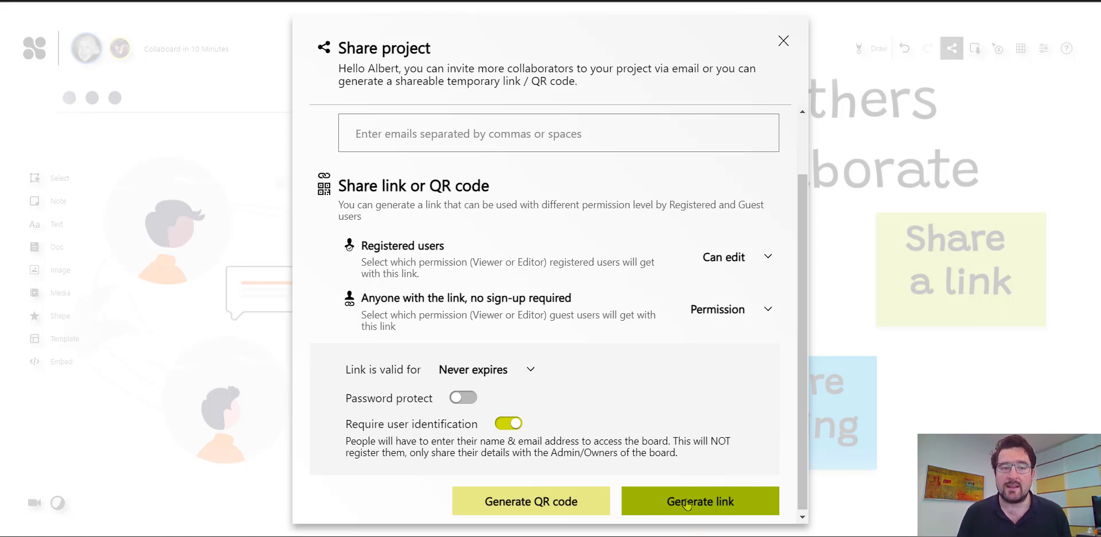
pyautogui.click(784, 41)
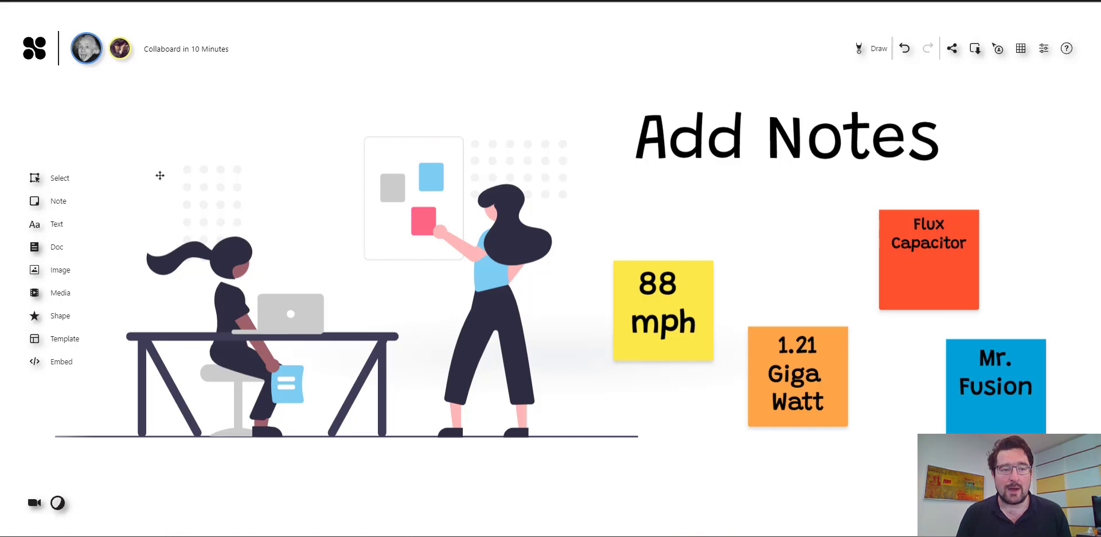
# - Add a single green square sticky note over the illustration, between the desk and the standing woman
pyautogui.click(68, 202)
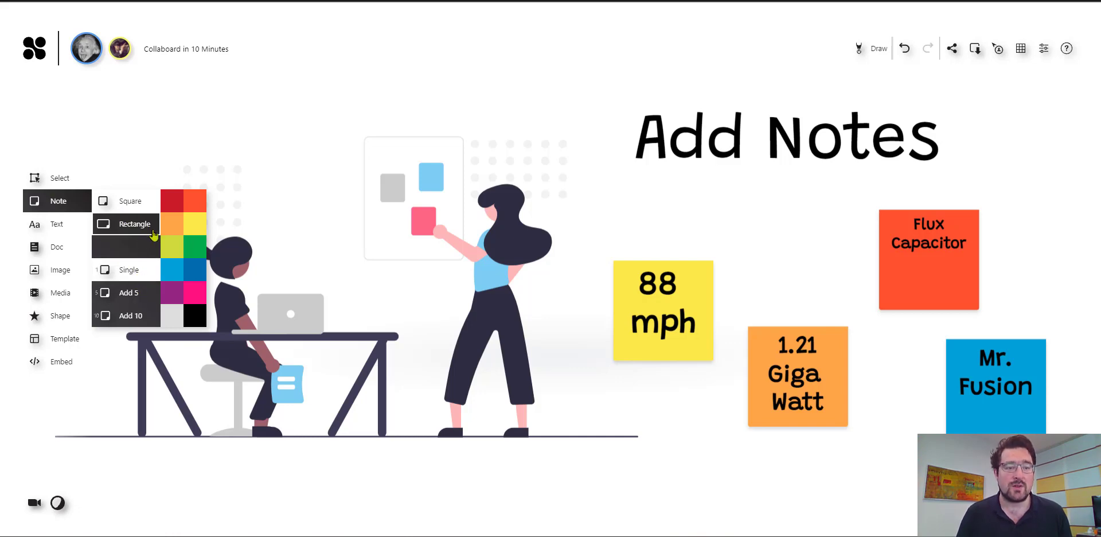
pyautogui.click(192, 249)
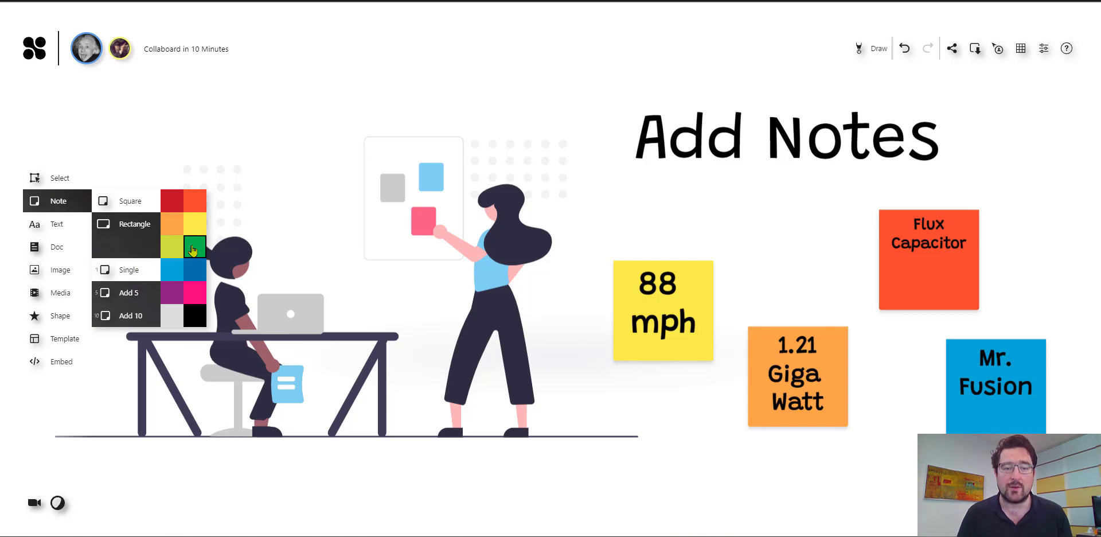
pyautogui.moveTo(193, 249); pyautogui.dragTo(415, 363)
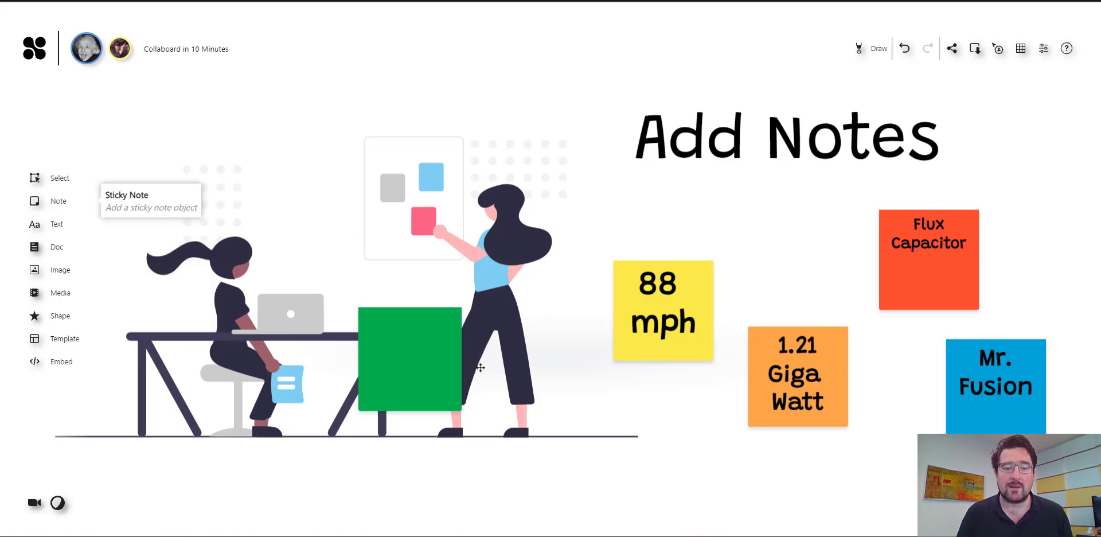
# - Recolour the green sticky note with the pink sampled from the small note in the illustration, and deselect it
pyautogui.click(449, 384)
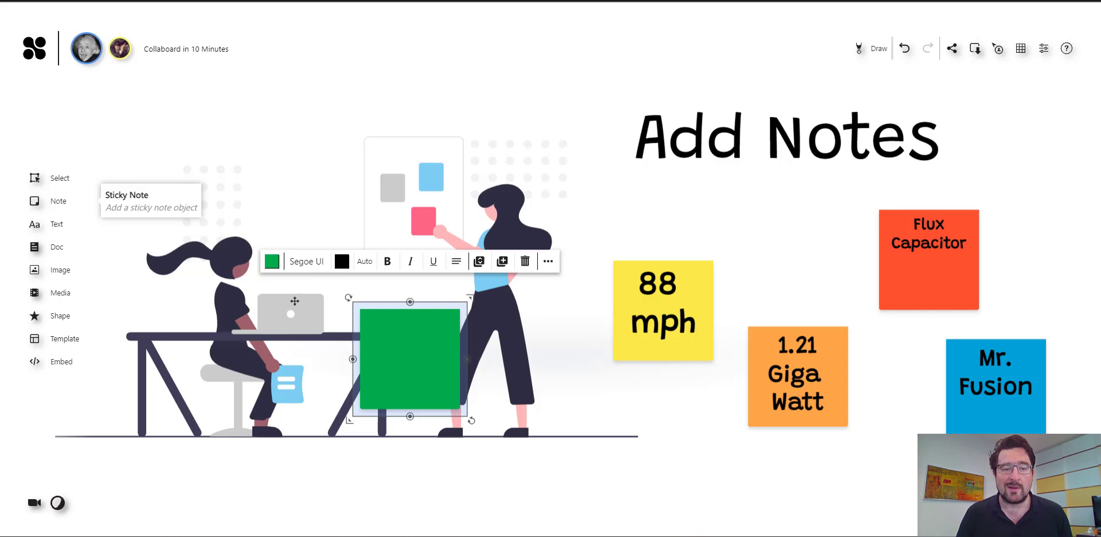
pyautogui.click(272, 261)
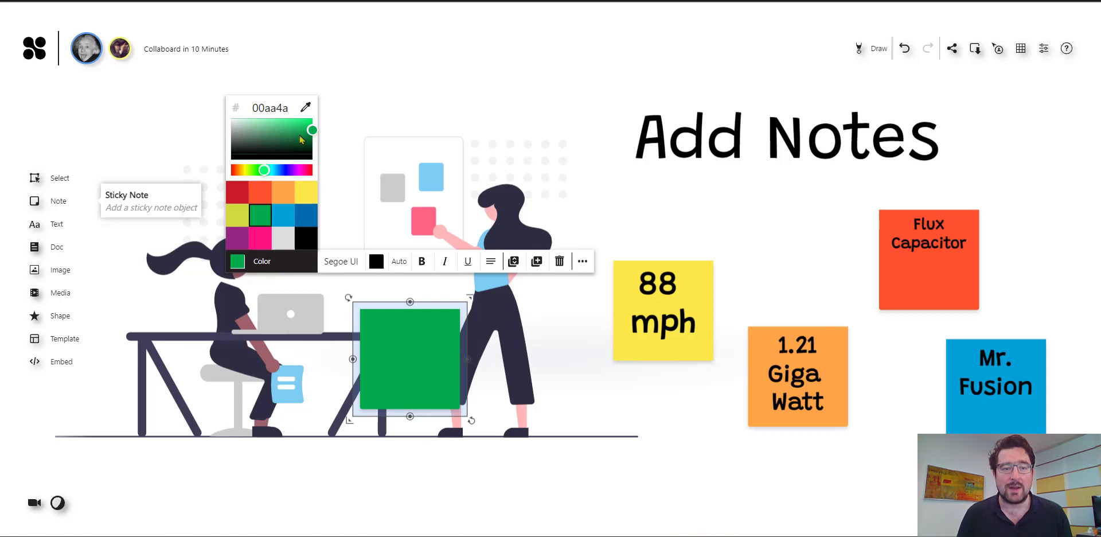
pyautogui.click(306, 107)
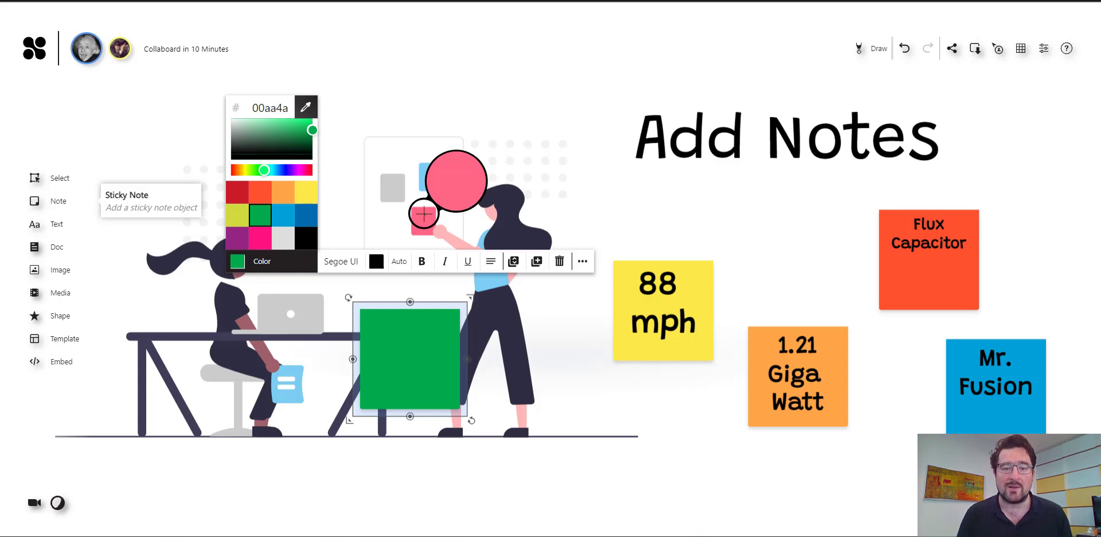
pyautogui.click(424, 214)
pyautogui.click(671, 218)
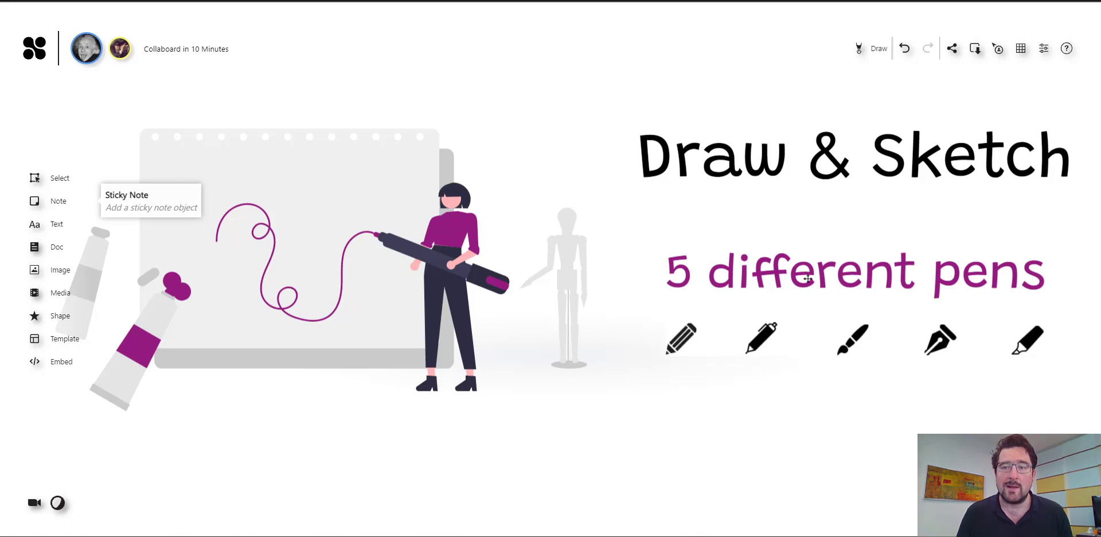
# - Turn on drawing mode and go through the available drawing tools, including Brush and Pen, ending on Pencil
pyautogui.click(883, 52)
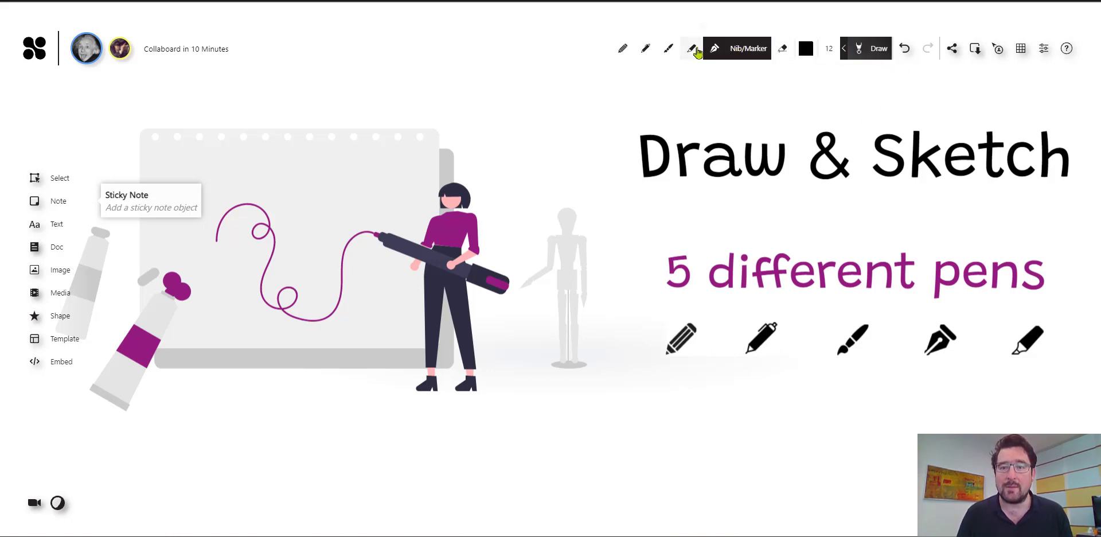
pyautogui.click(694, 50)
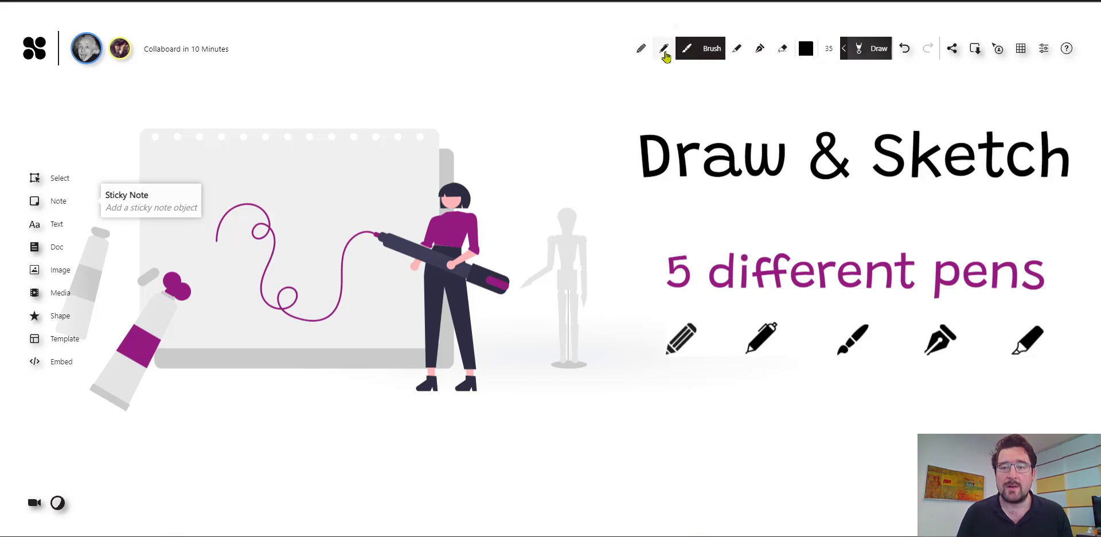
pyautogui.click(667, 52)
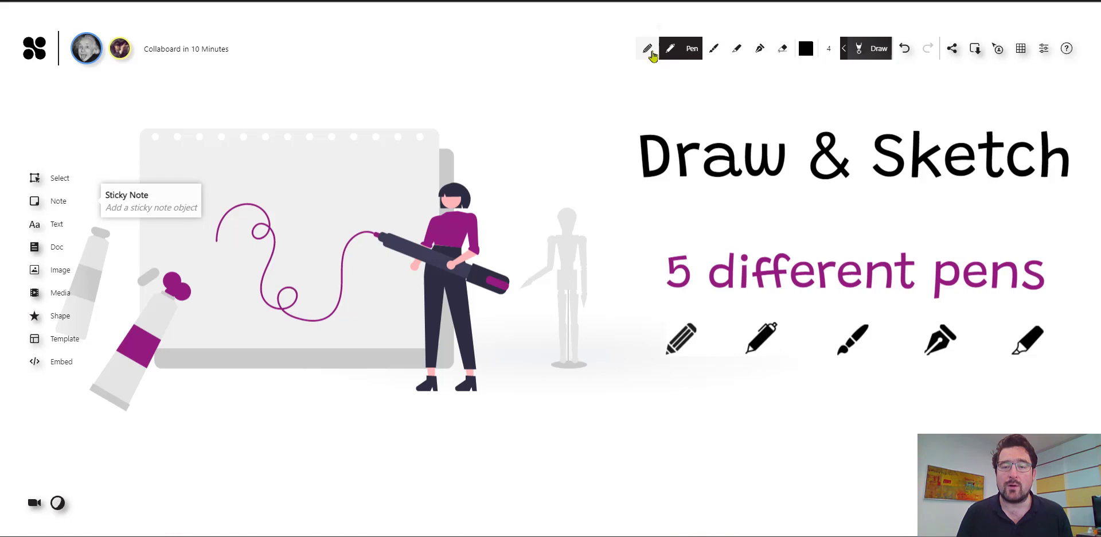
pyautogui.click(652, 55)
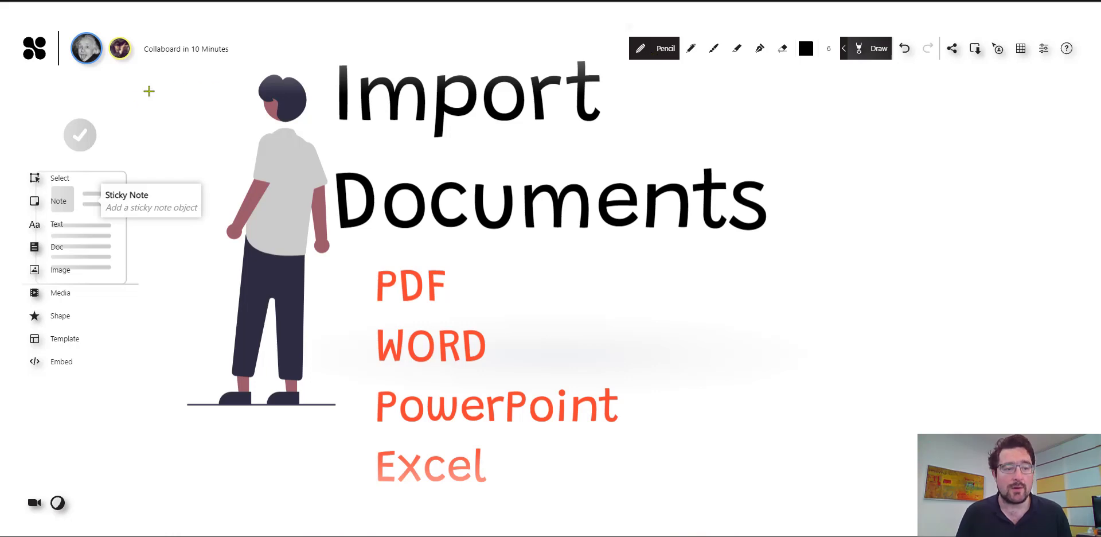
# - Open the document import, select the Collaboard presentation on the board and show its page 2
pyautogui.click(57, 246)
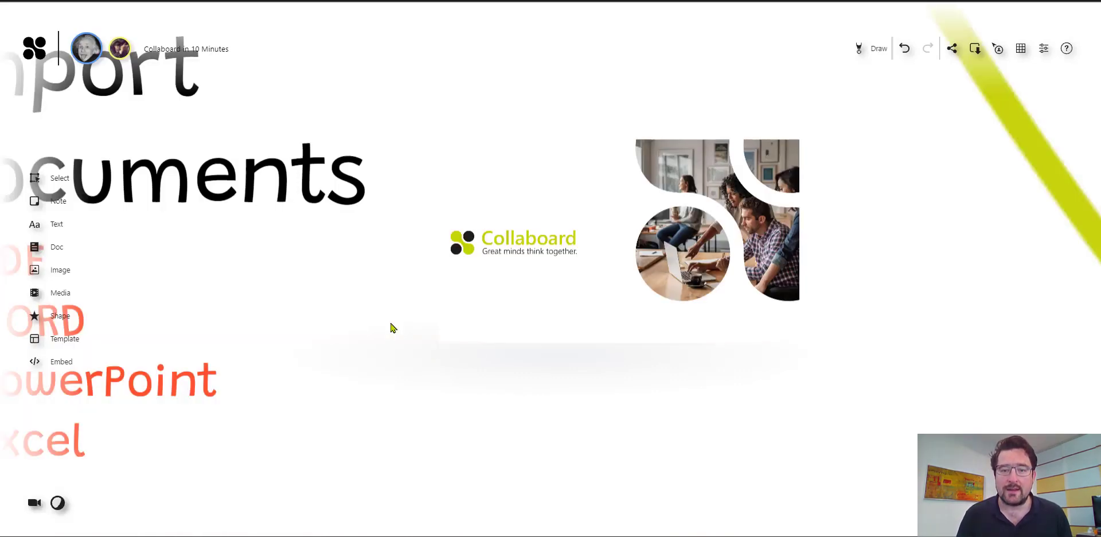
pyautogui.click(583, 286)
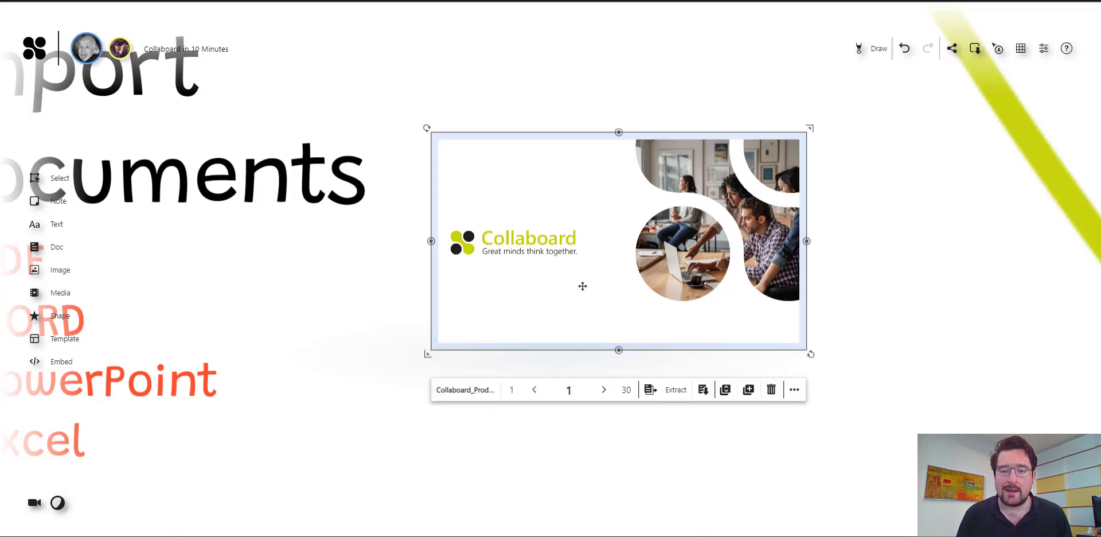
pyautogui.click(603, 392)
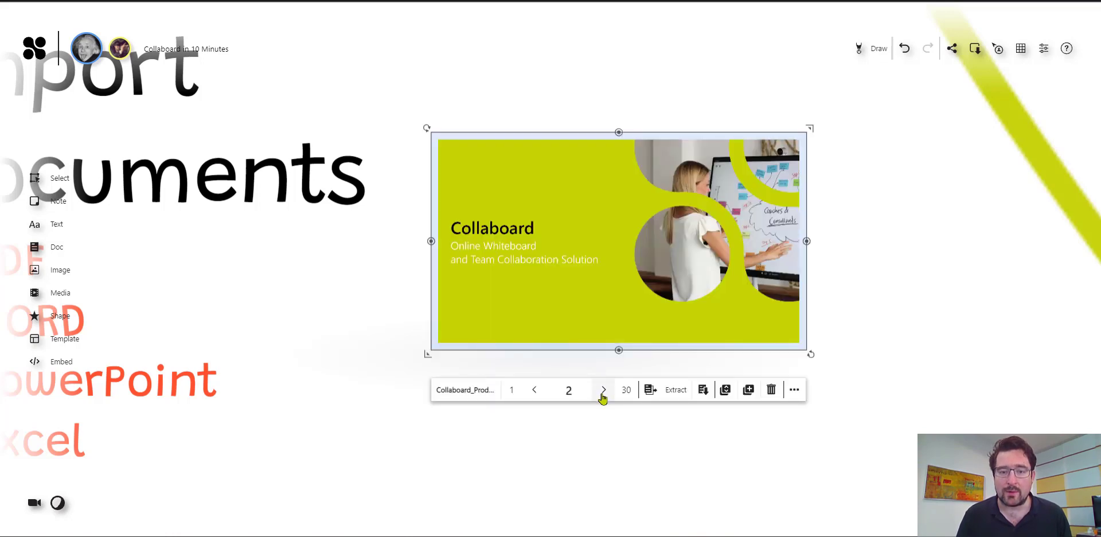
# - Extract pages 1-3 of the Collaboard presentation onto the board
pyautogui.click(657, 391)
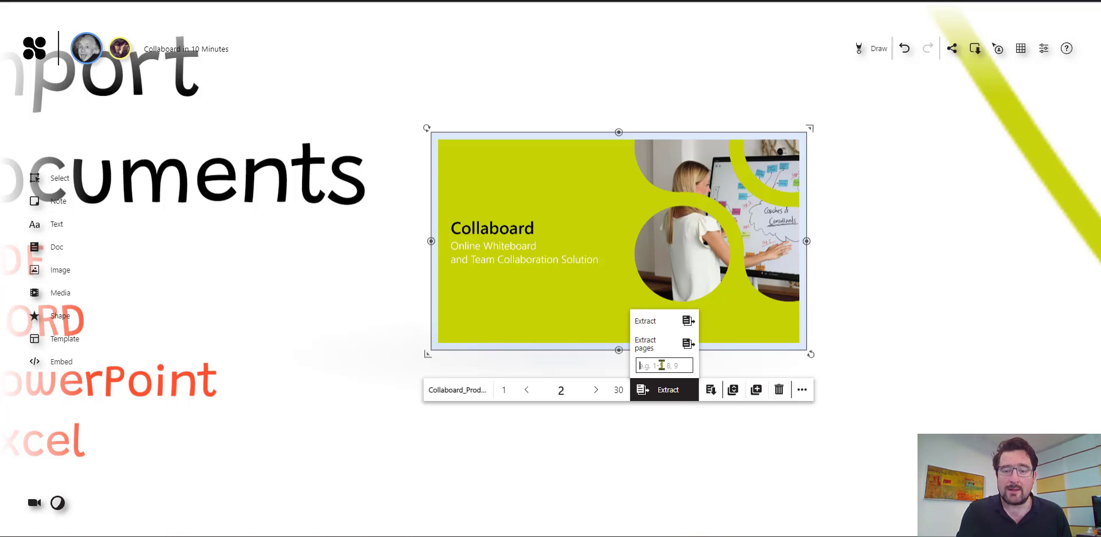
pyautogui.click(661, 365)
pyautogui.write('1')
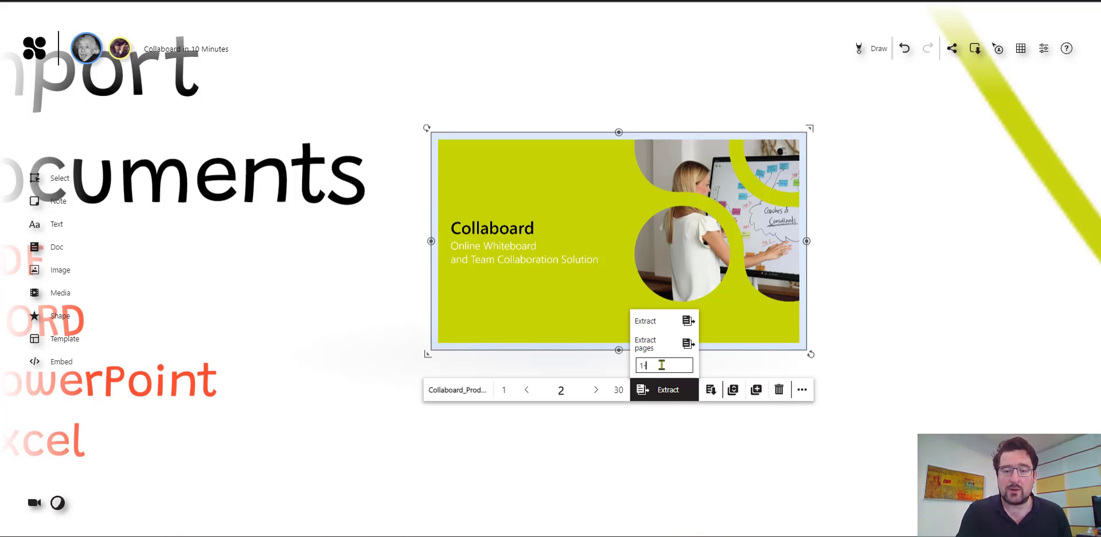
pyautogui.write('-3')
pyautogui.click(688, 355)
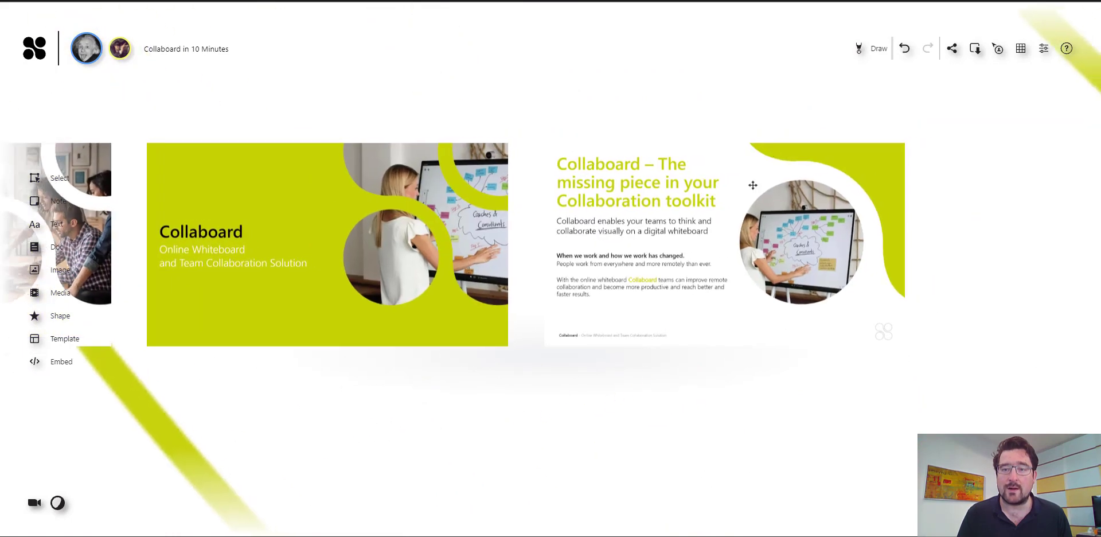
# - Draw a yellow Highlighter stroke at the line "Collaboard enables your teams to think and" on the third extracted page
pyautogui.click(872, 48)
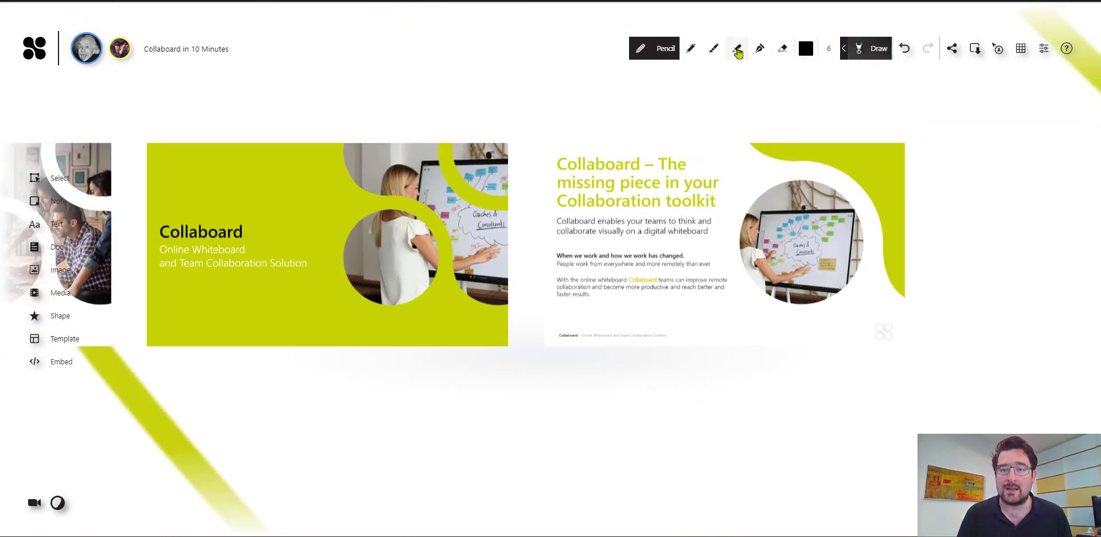
pyautogui.click(736, 48)
pyautogui.click(804, 50)
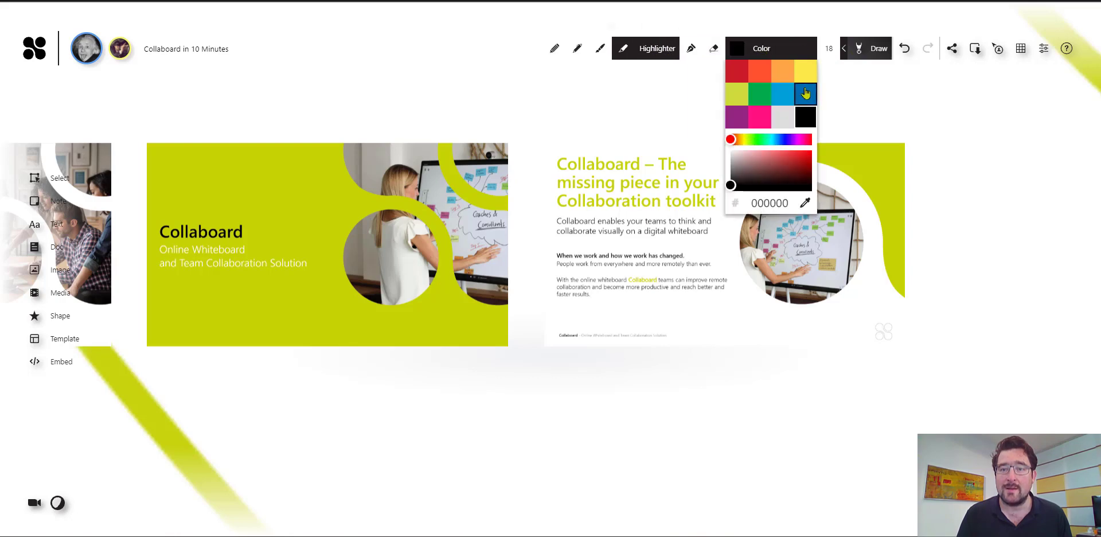
pyautogui.click(805, 67)
pyautogui.moveTo(552, 221); pyautogui.dragTo(724, 210)
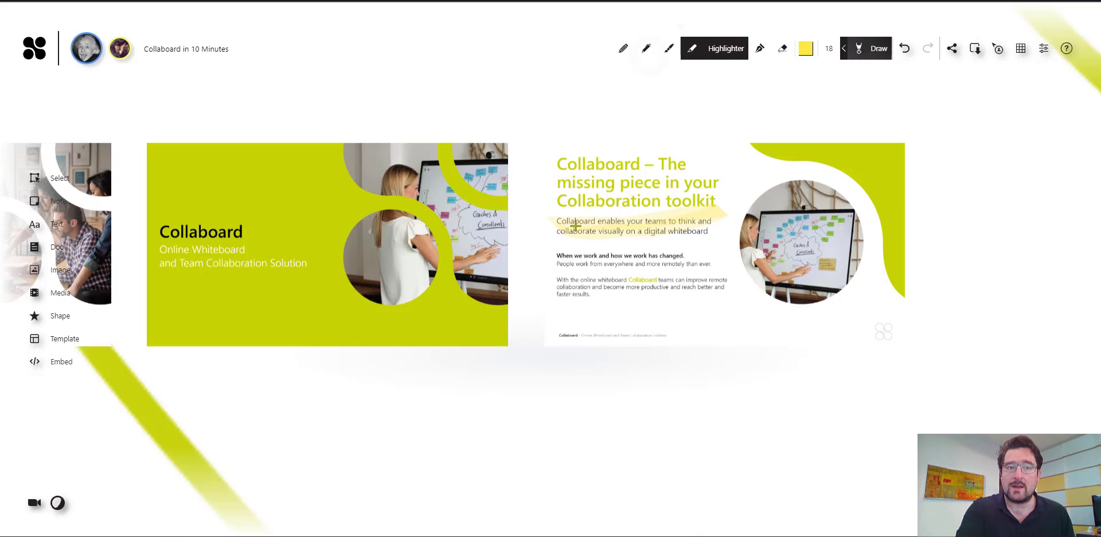
# - With the Pen in orange-red, underline the third page's introductory text and draw an arrow pointing up to the page, and leave drawing mode
pyautogui.press('p')
pyautogui.click(805, 48)
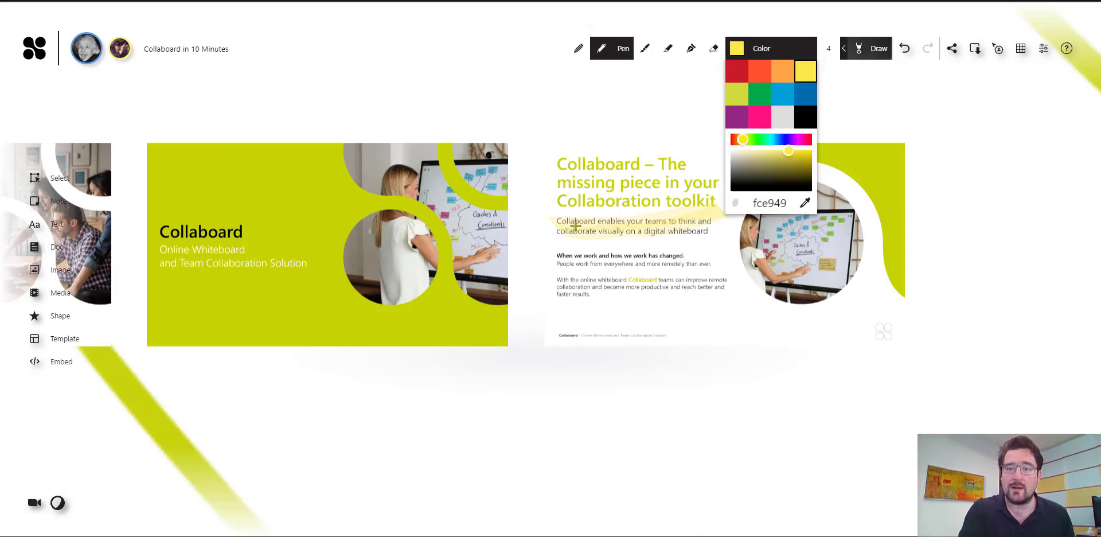
pyautogui.click(759, 71)
pyautogui.moveTo(549, 248); pyautogui.dragTo(725, 244)
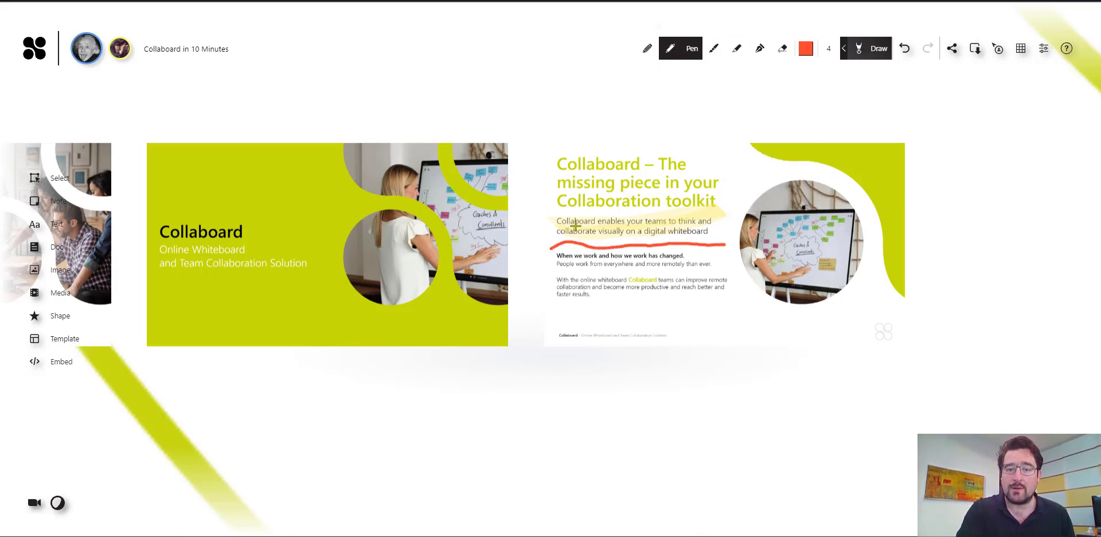
pyautogui.moveTo(520, 394)
pyautogui.mouseDown()
pyautogui.moveTo(641, 310)
pyautogui.moveTo(640, 344)
pyautogui.mouseUp()
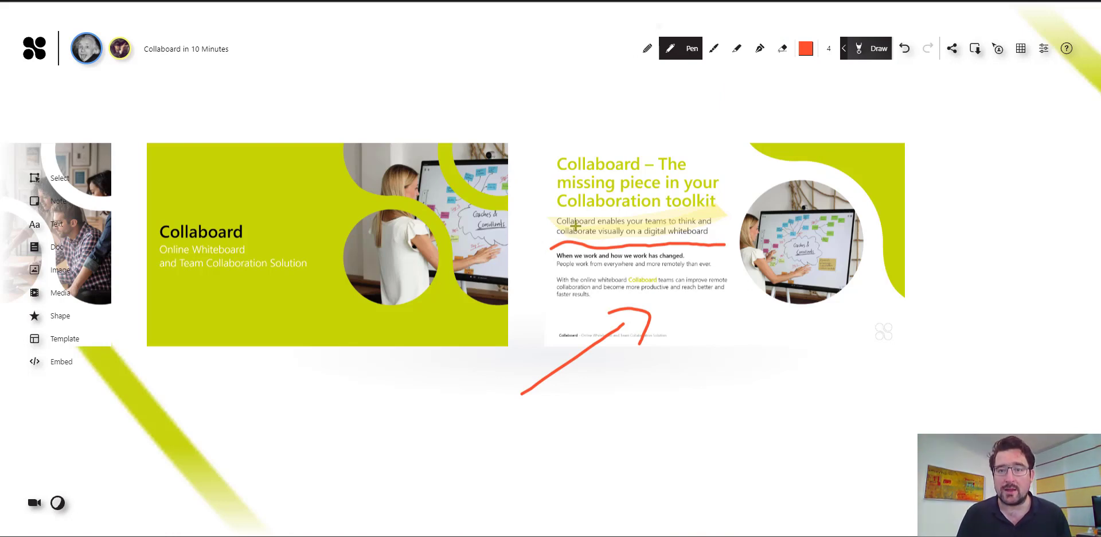
pyautogui.click(863, 48)
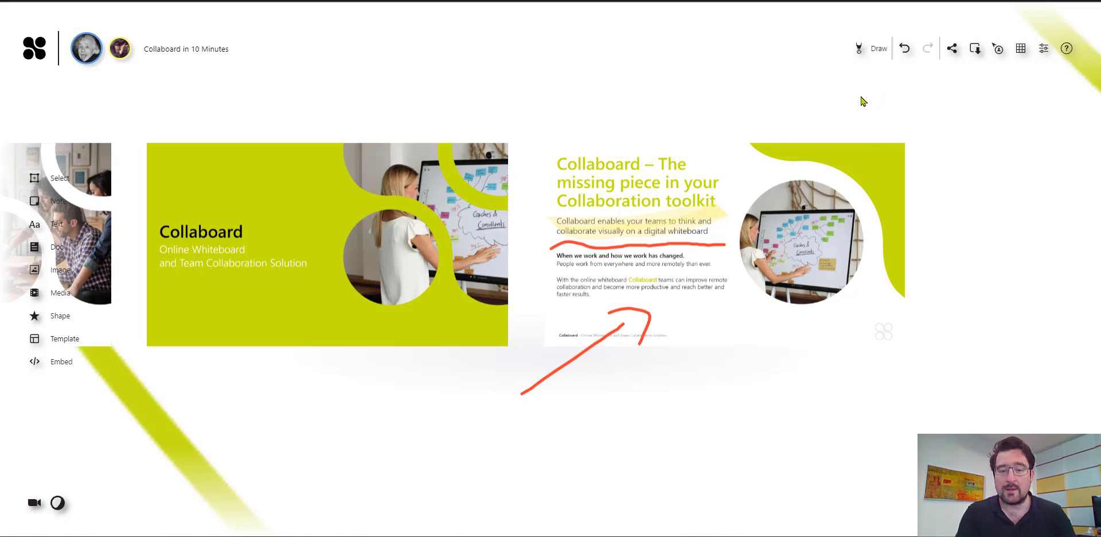
# - Go to the Add Images section and search the web for "Collaboard" images, then close the image options
pyautogui.press('Right')
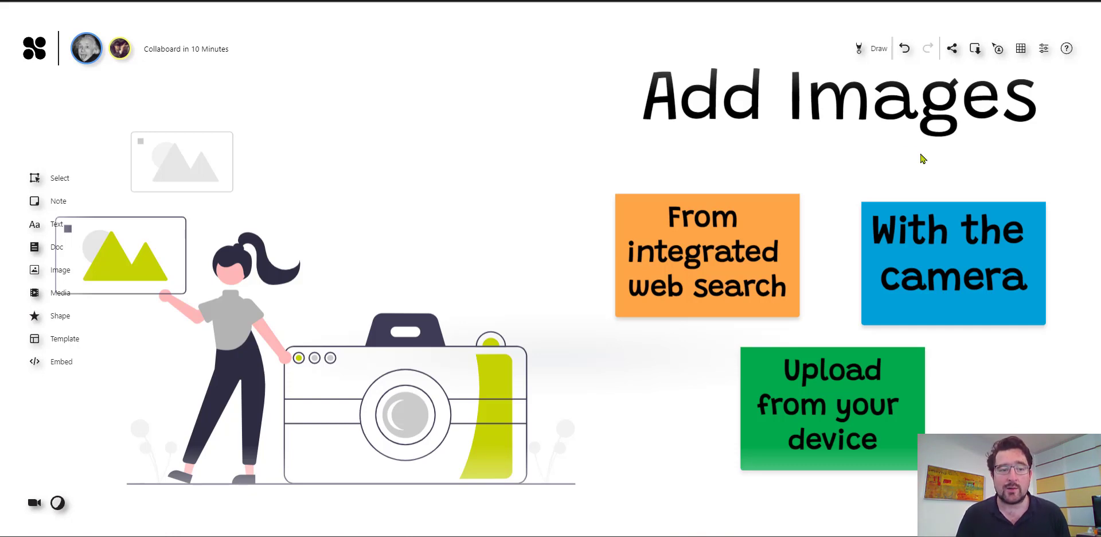
pyautogui.click(84, 281)
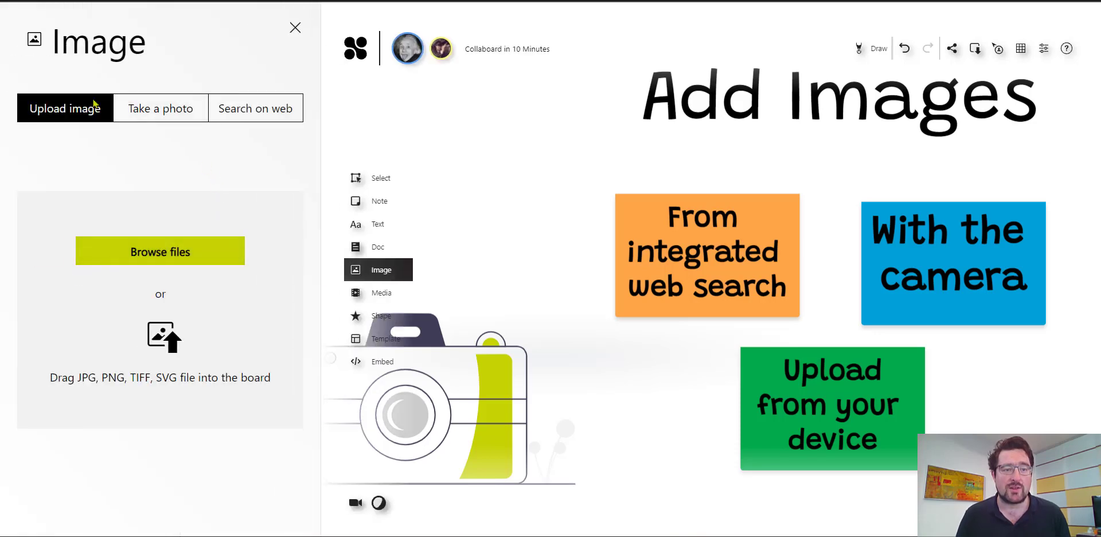
pyautogui.click(236, 106)
pyautogui.click(133, 153)
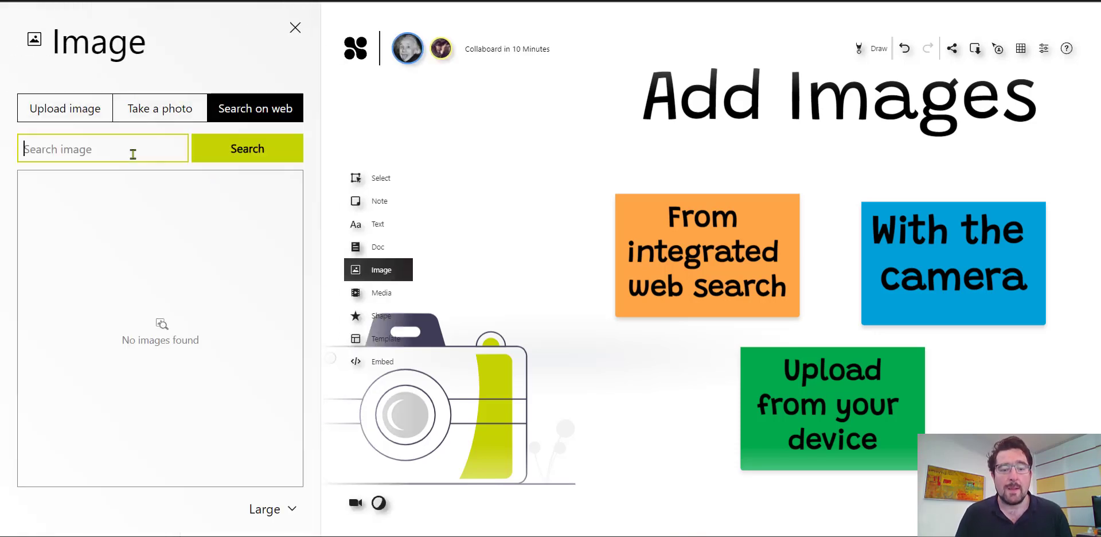
pyautogui.write('collaboard')
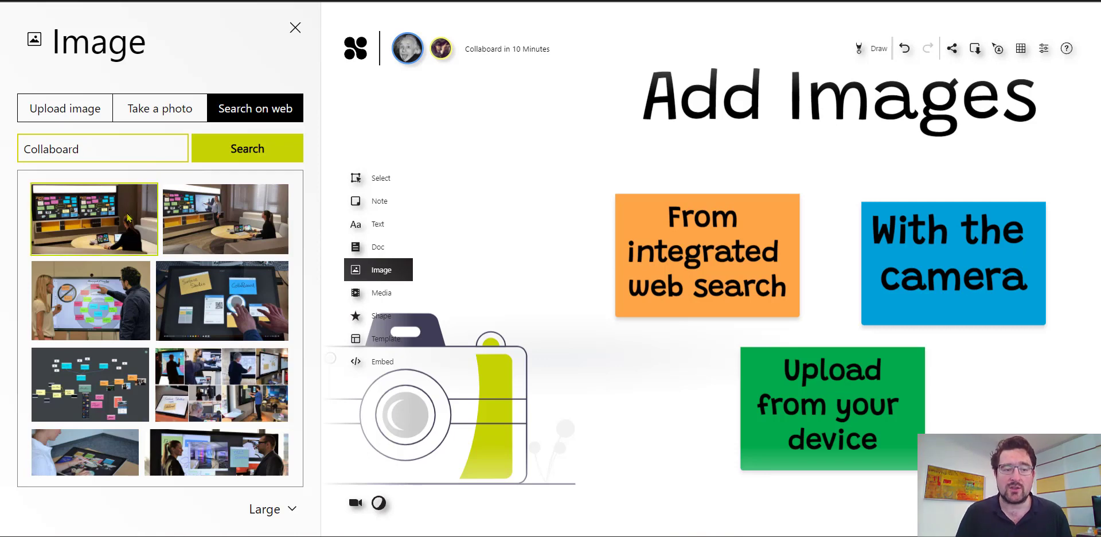
pyautogui.click(295, 28)
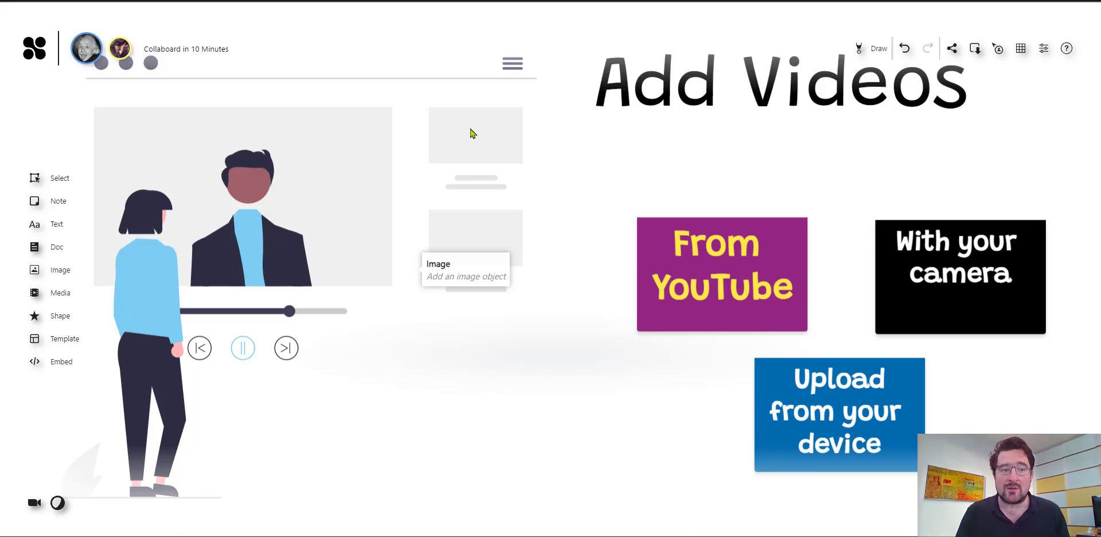
# - Search YouTube for "Collaboard" and place the video "The Basics of Collaboard" beside the blue "Upload from your device" note
pyautogui.click(62, 292)
pyautogui.click(246, 110)
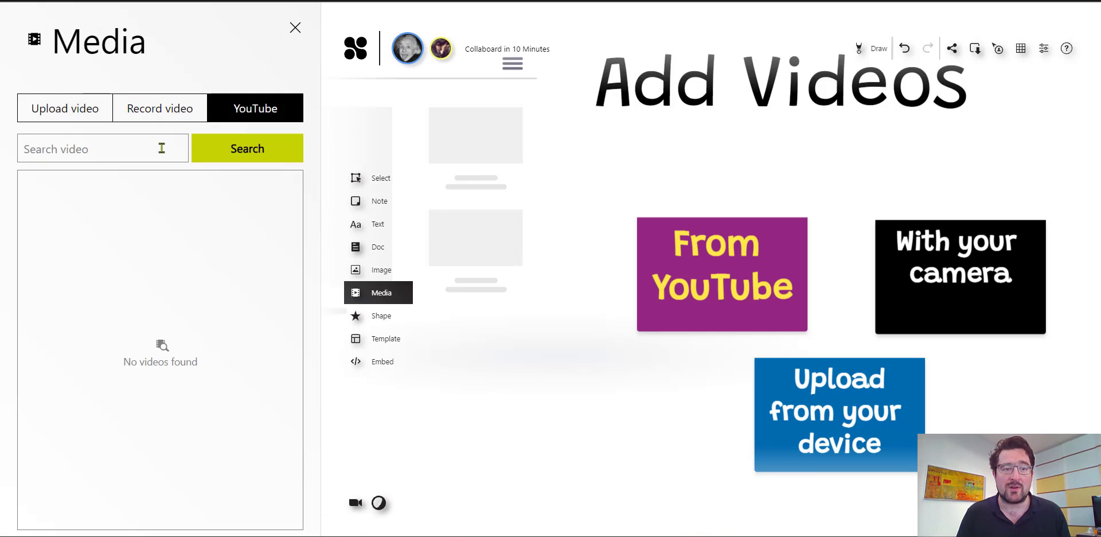
pyautogui.click(122, 153)
pyautogui.write('Colla')
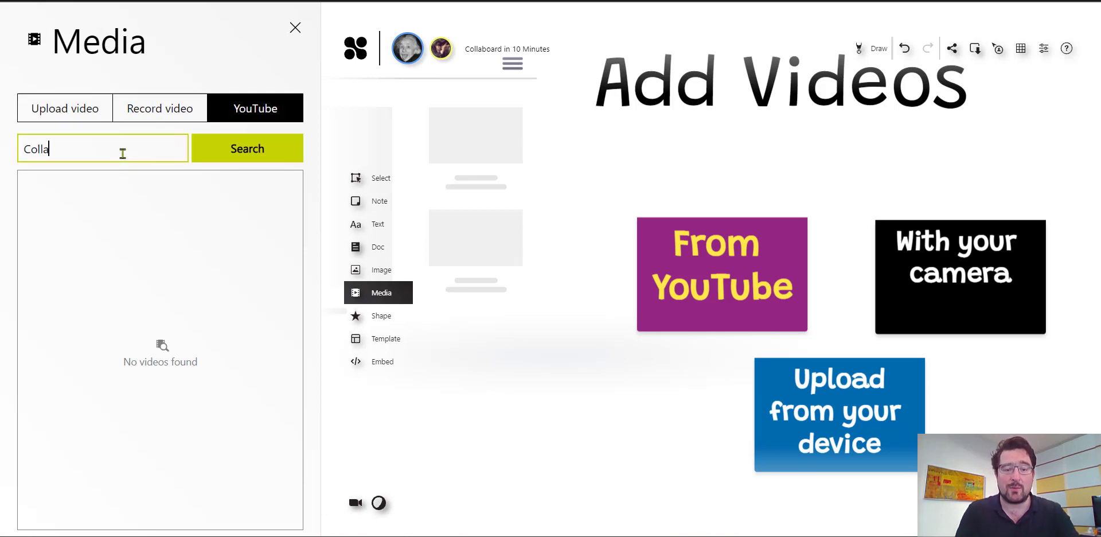
pyautogui.write('board')
pyautogui.press('Return')
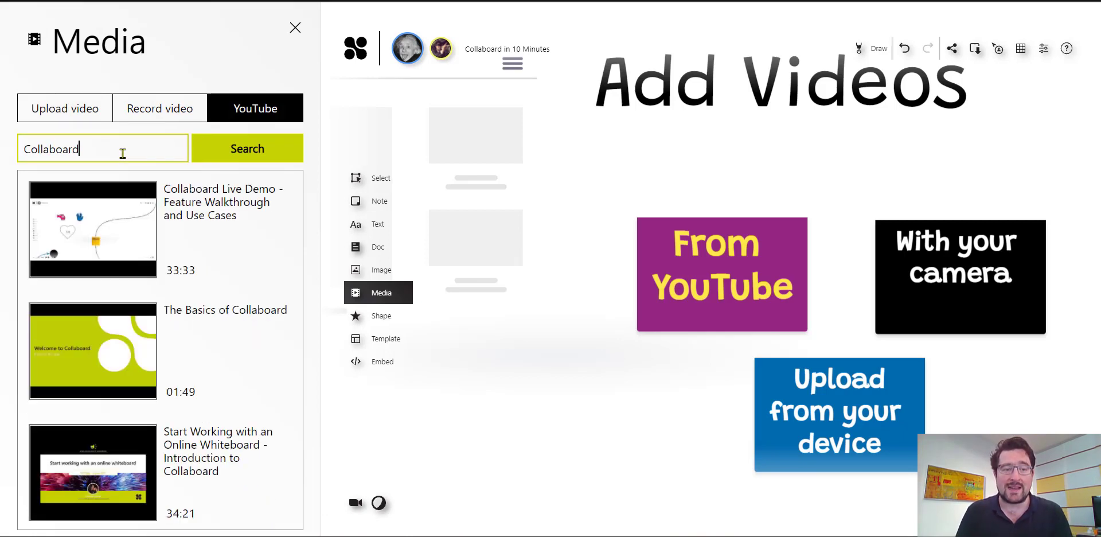
pyautogui.moveTo(118, 360); pyautogui.dragTo(564, 390)
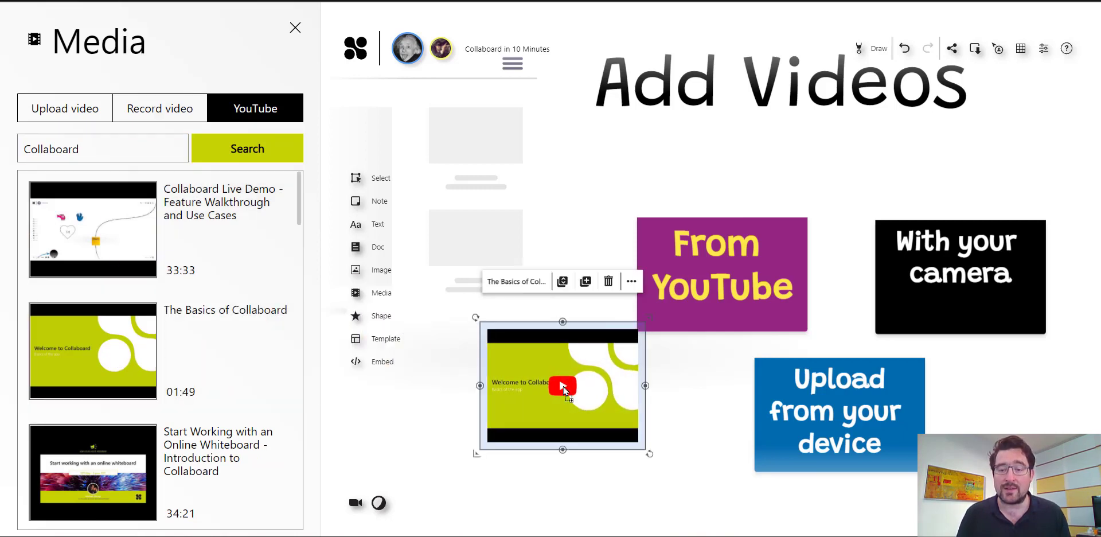
pyautogui.click(296, 29)
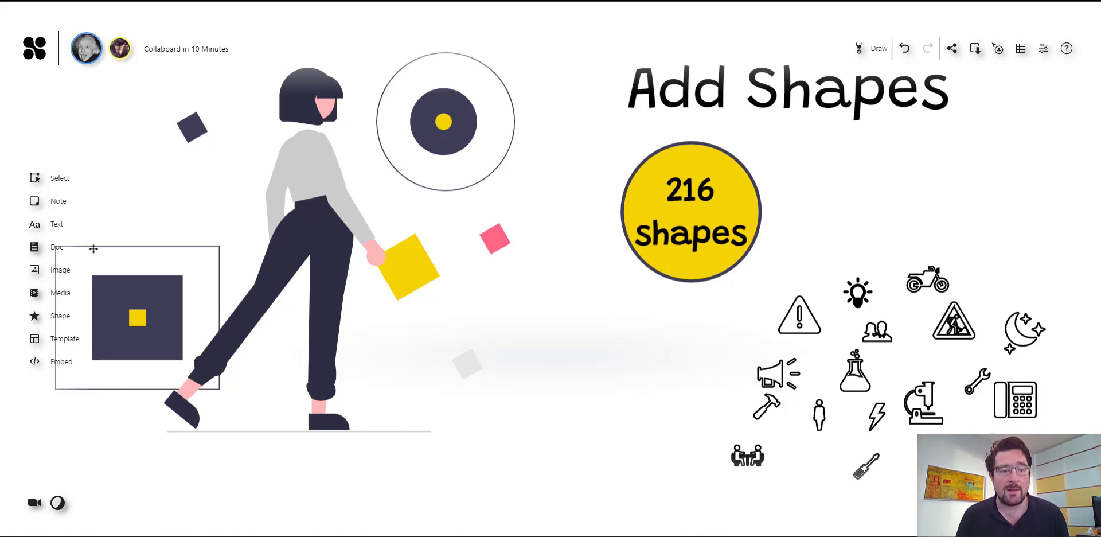
# - Look through the shape categories and the full set of shape options, and close them
pyautogui.click(64, 322)
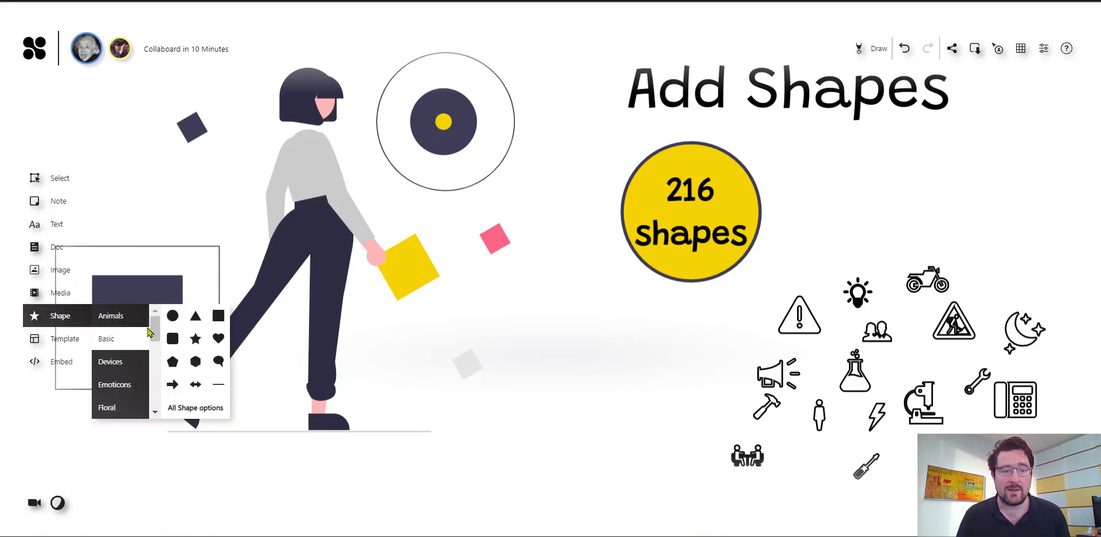
pyautogui.click(208, 408)
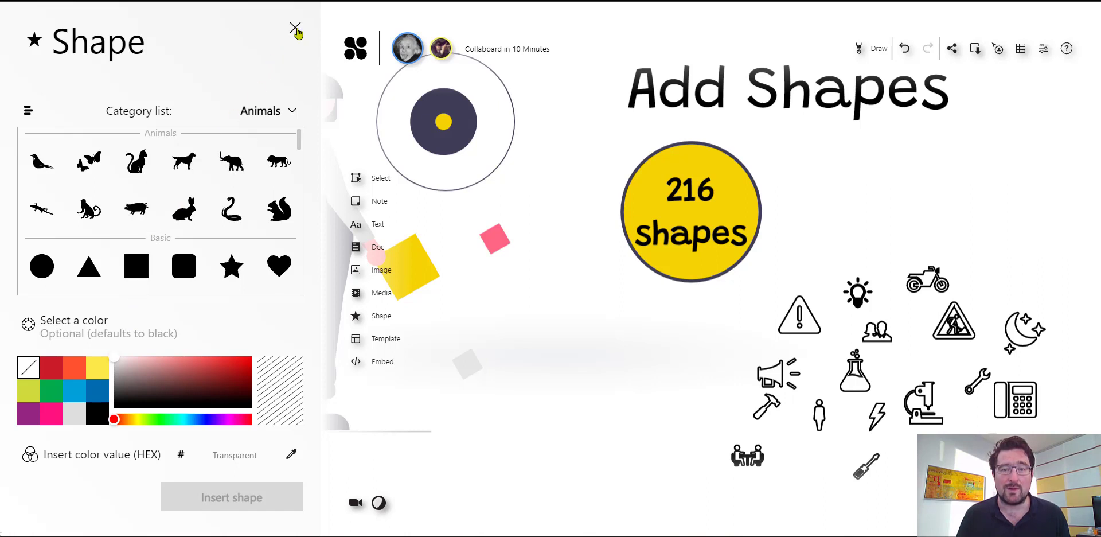
pyautogui.click(295, 29)
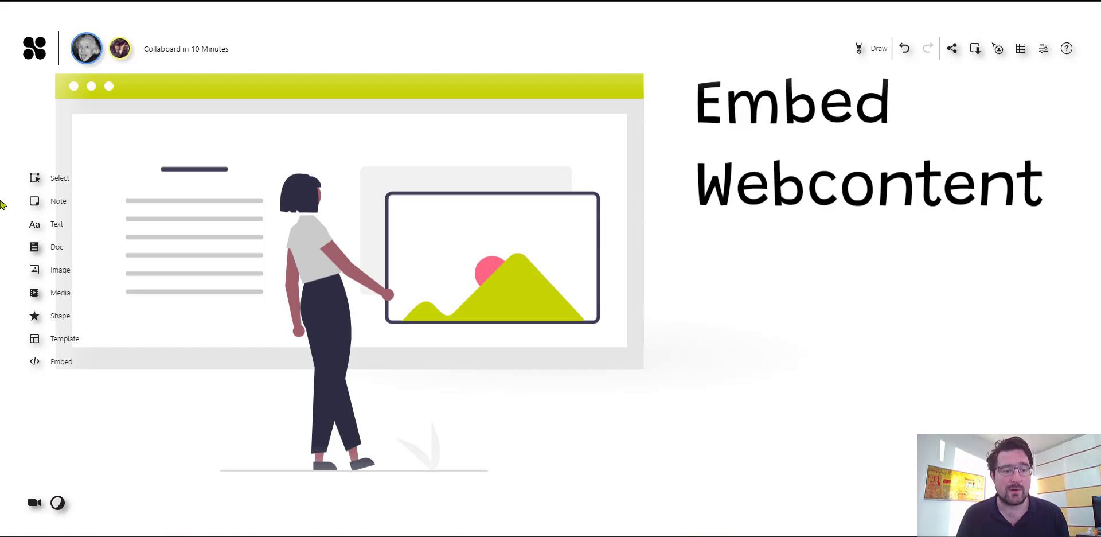
pyautogui.click(49, 371)
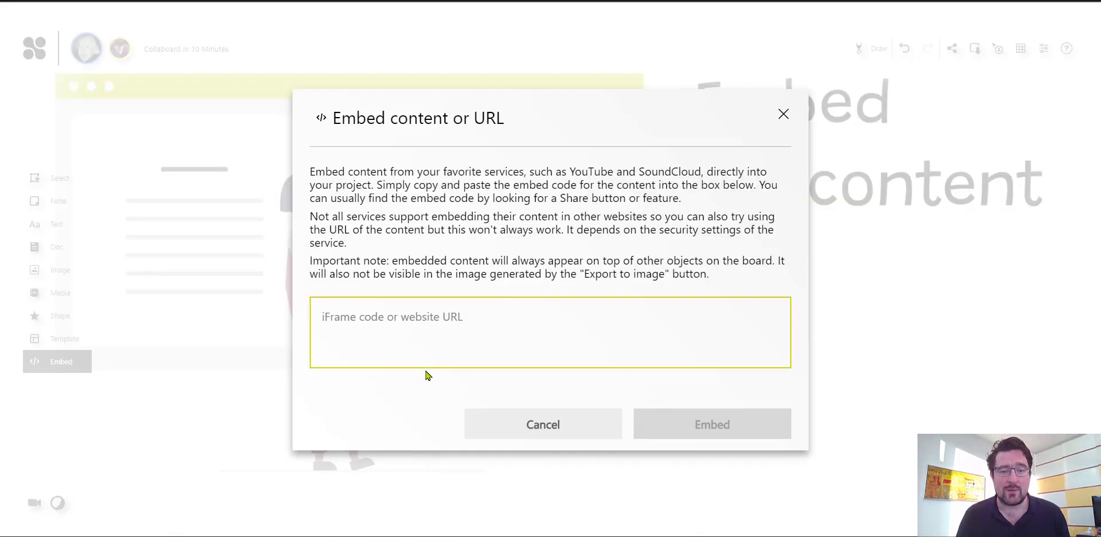
pyautogui.write('htps')
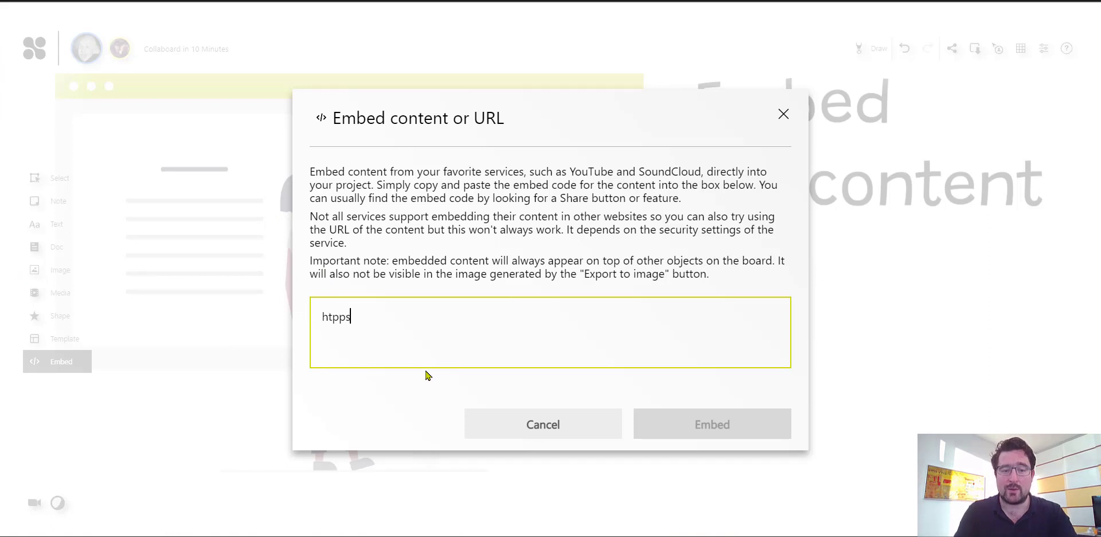
pyautogui.press('BackSpace')
pyautogui.press('BackSpace')
pyautogui.write('tps://www.collaboard.app')
pyautogui.press('Return')
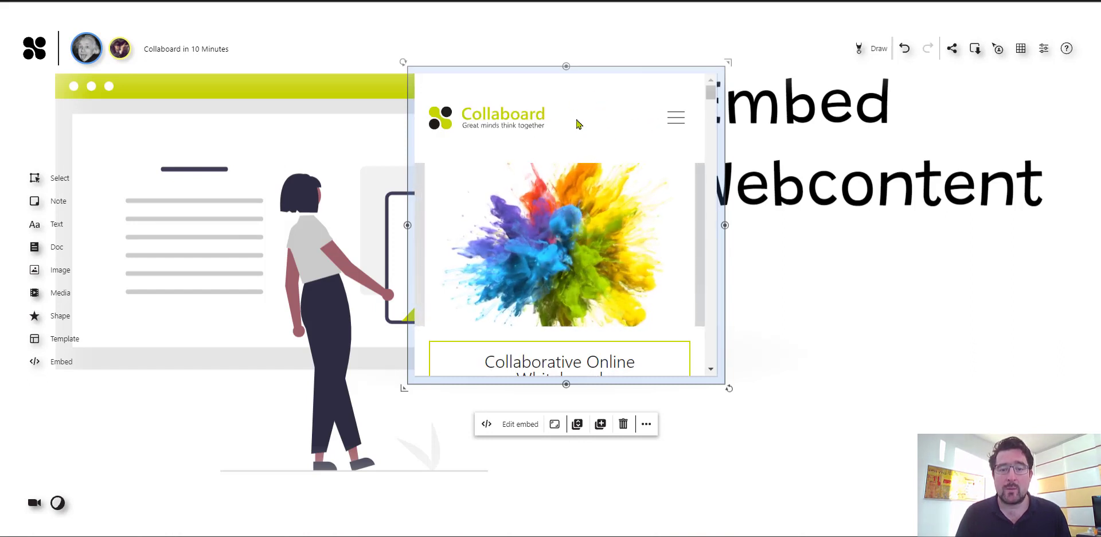
# - Browse the embedded website down to its hosting section and move the embed below the "Embed Webcontent" heading
pyautogui.scroll(-3, 574, 143)
pyautogui.scroll(-4, 572, 156)
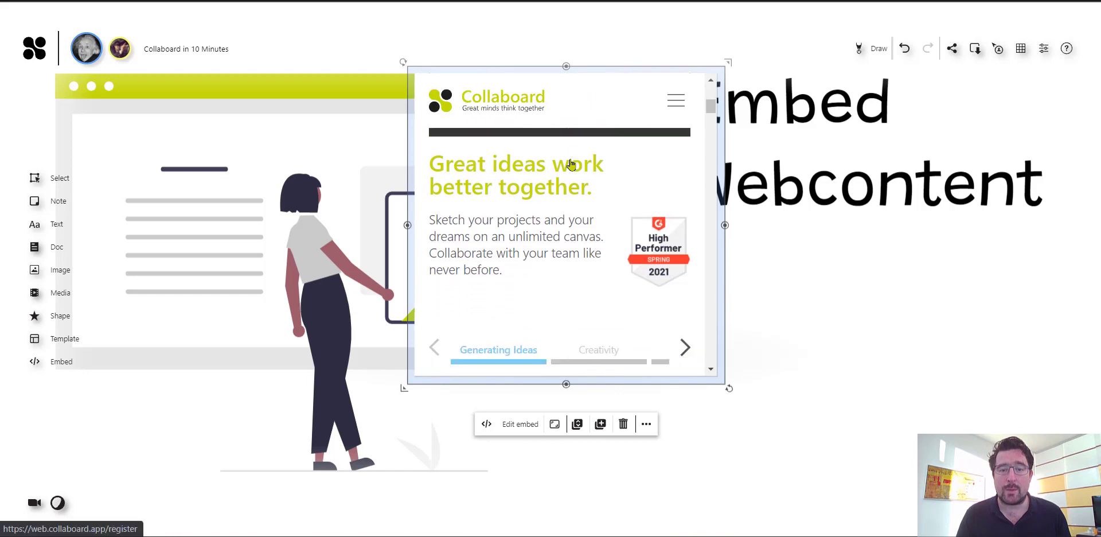
pyautogui.scroll(-4, 571, 165)
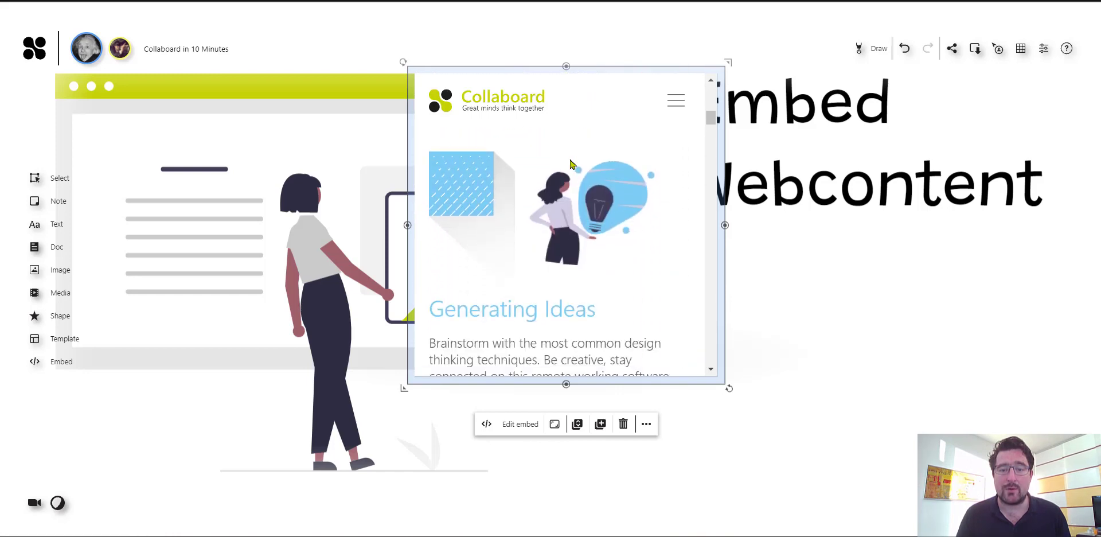
pyautogui.scroll(-6, 571, 164)
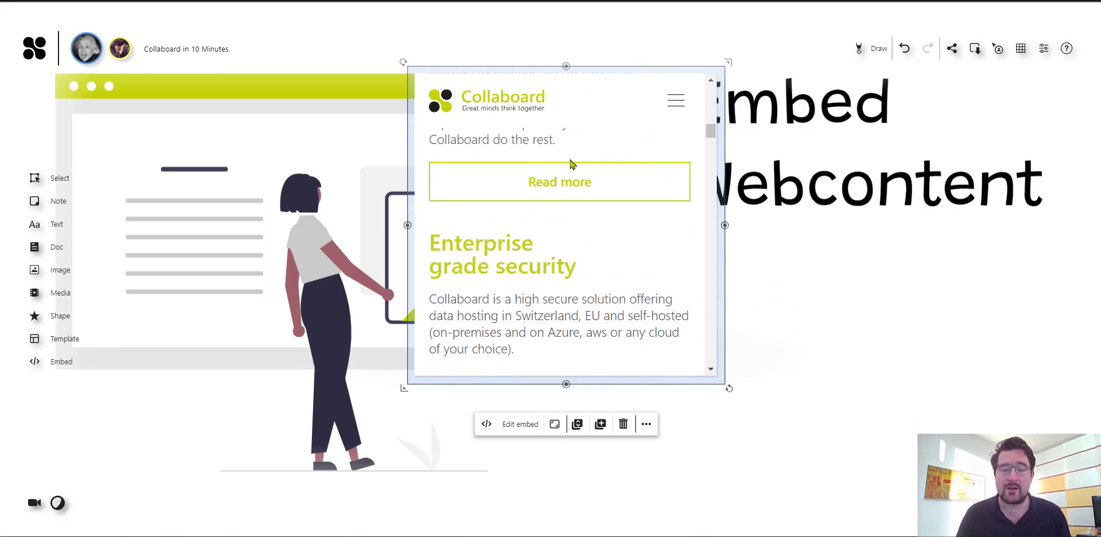
pyautogui.scroll(-3, 571, 165)
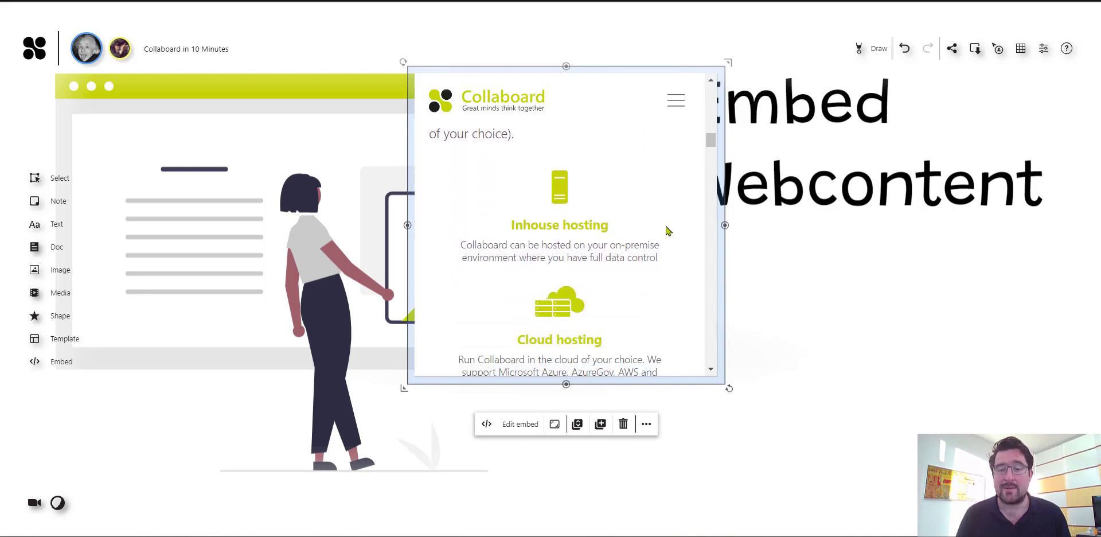
pyautogui.moveTo(601, 70); pyautogui.dragTo(898, 232)
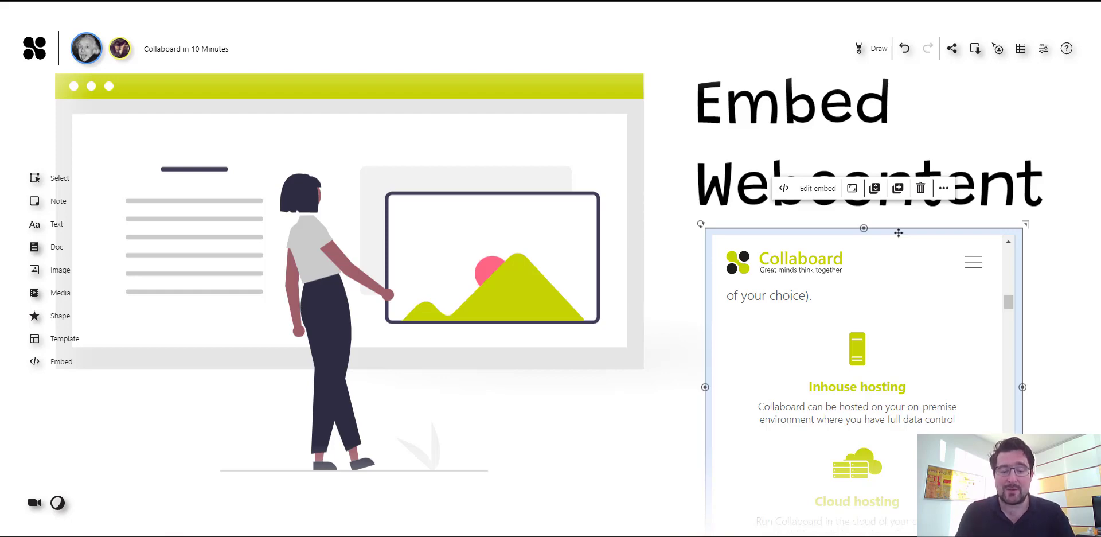
# - In the Connections section, connect the orange Mind-Map ellipse to the text "A lot more ideas"
pyautogui.press('Right')
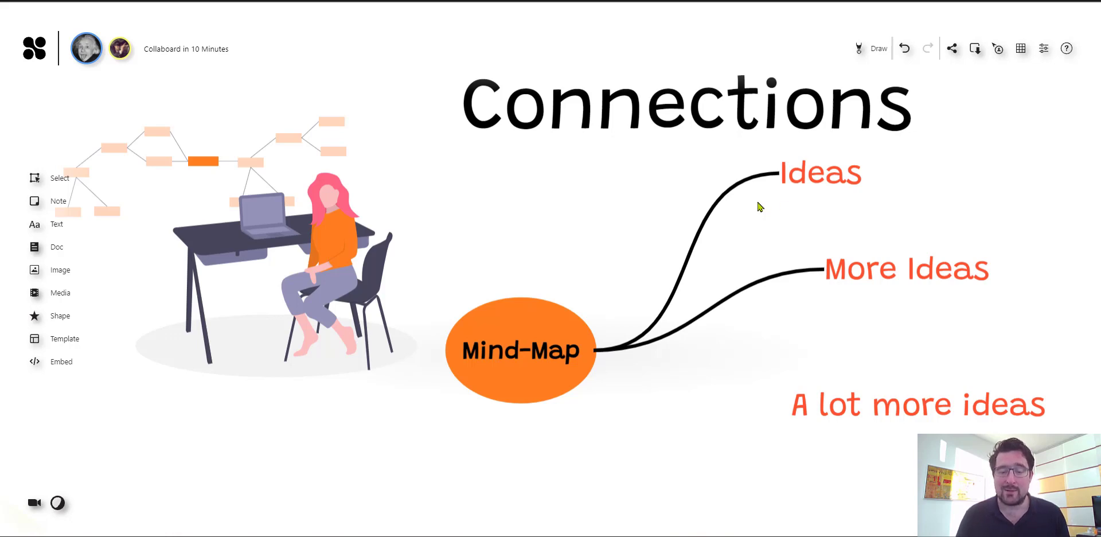
pyautogui.click(550, 313)
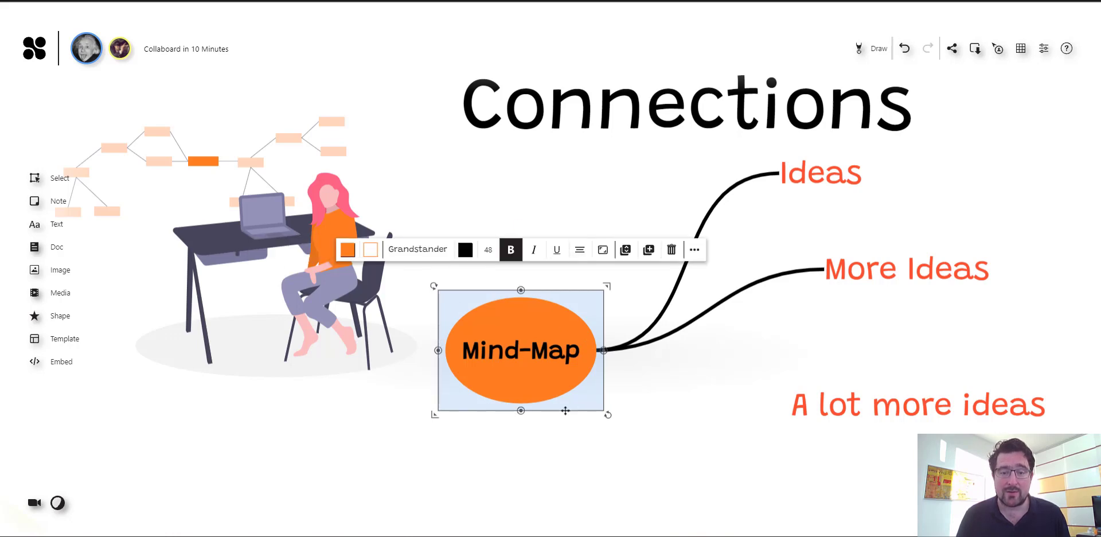
pyautogui.moveTo(603, 350); pyautogui.dragTo(795, 406)
pyautogui.click(819, 357)
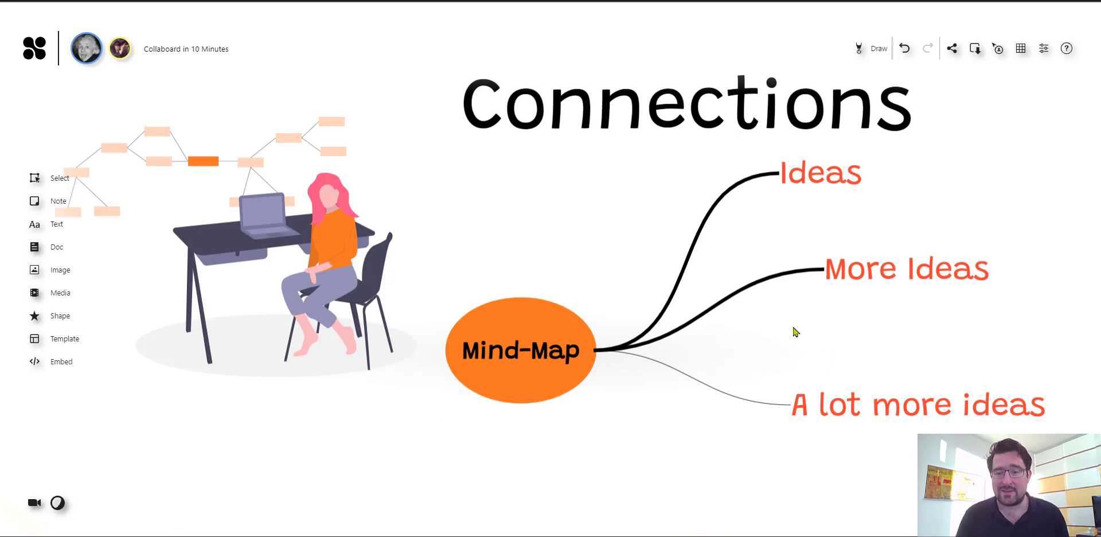
# - Set the size of the connector to "A lot more ideas" to 11 and colour it orange-red
pyautogui.click(691, 377)
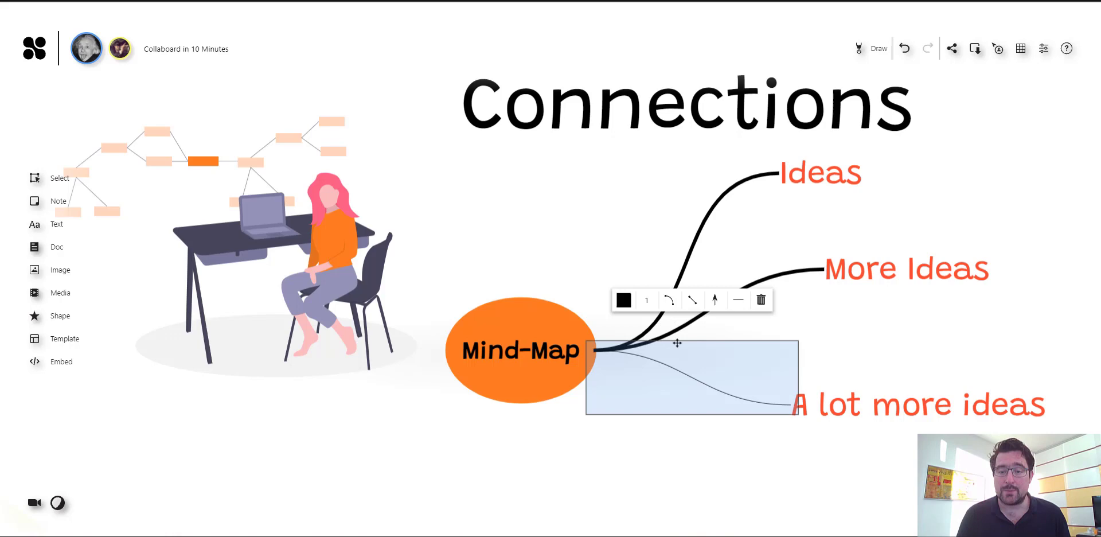
pyautogui.click(670, 304)
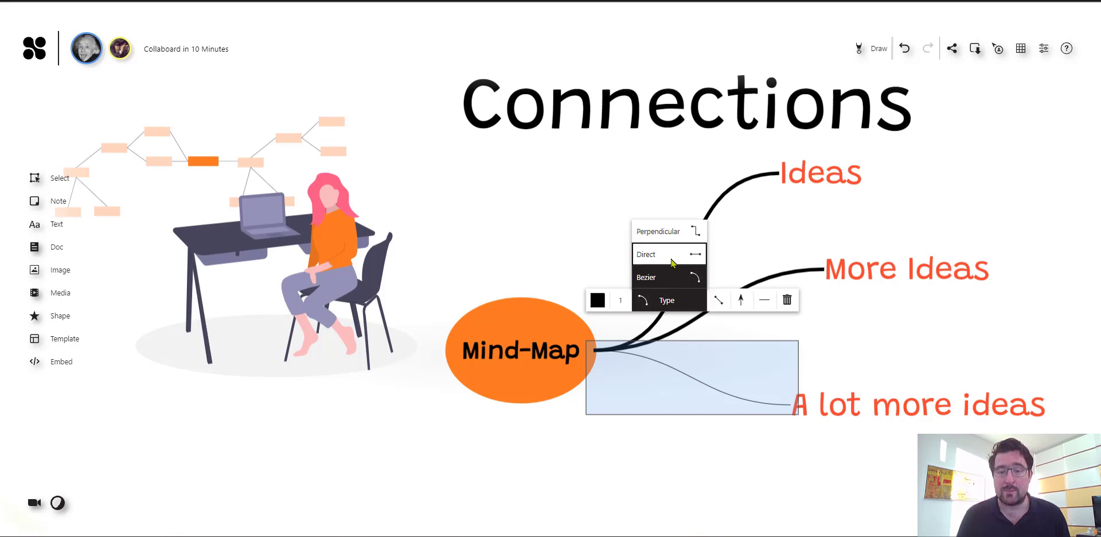
pyautogui.click(606, 303)
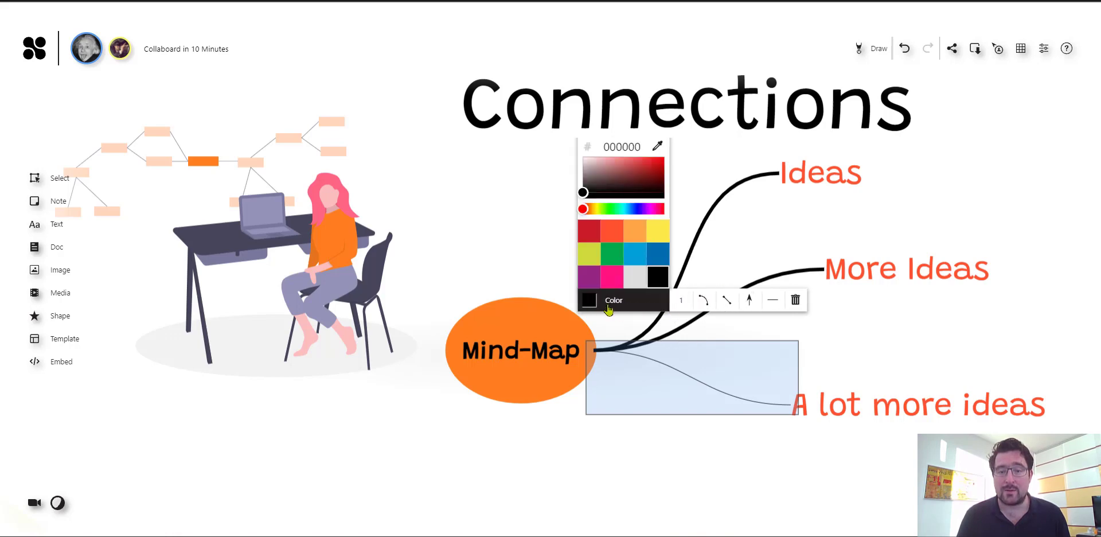
pyautogui.click(677, 303)
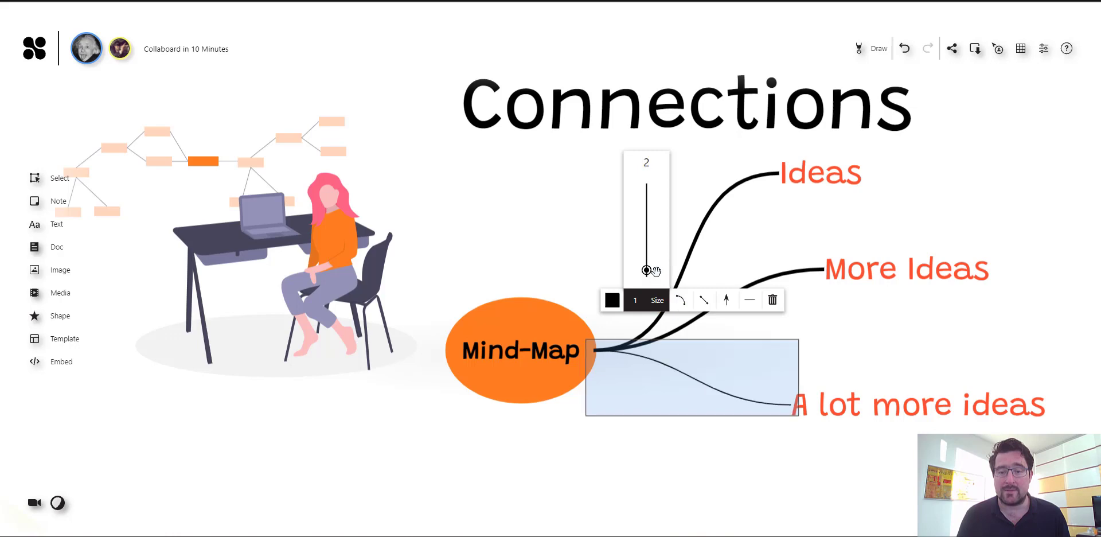
pyautogui.moveTo(645, 265); pyautogui.dragTo(643, 257)
pyautogui.click(613, 288)
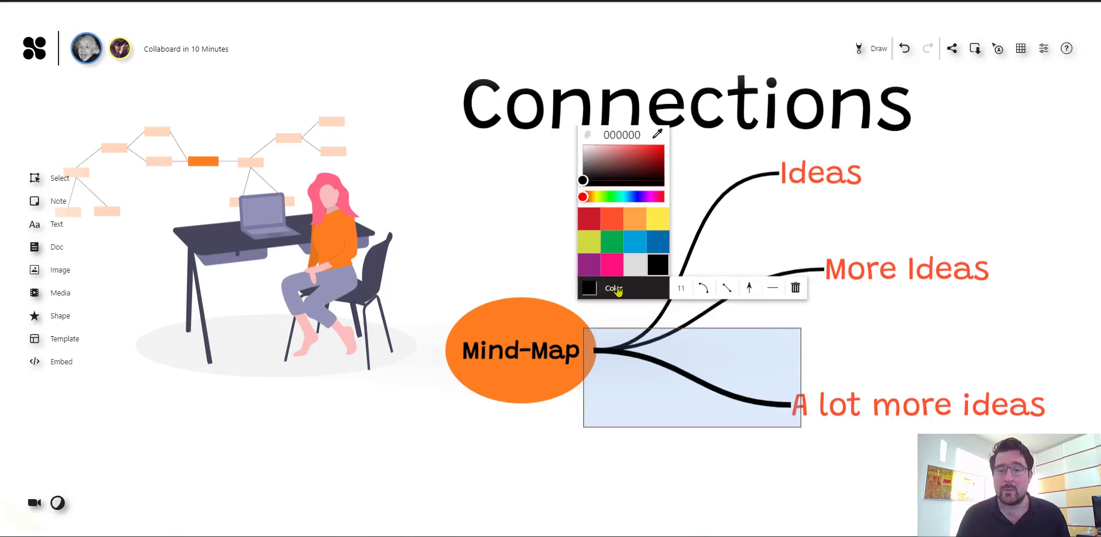
pyautogui.click(612, 218)
pyautogui.click(839, 325)
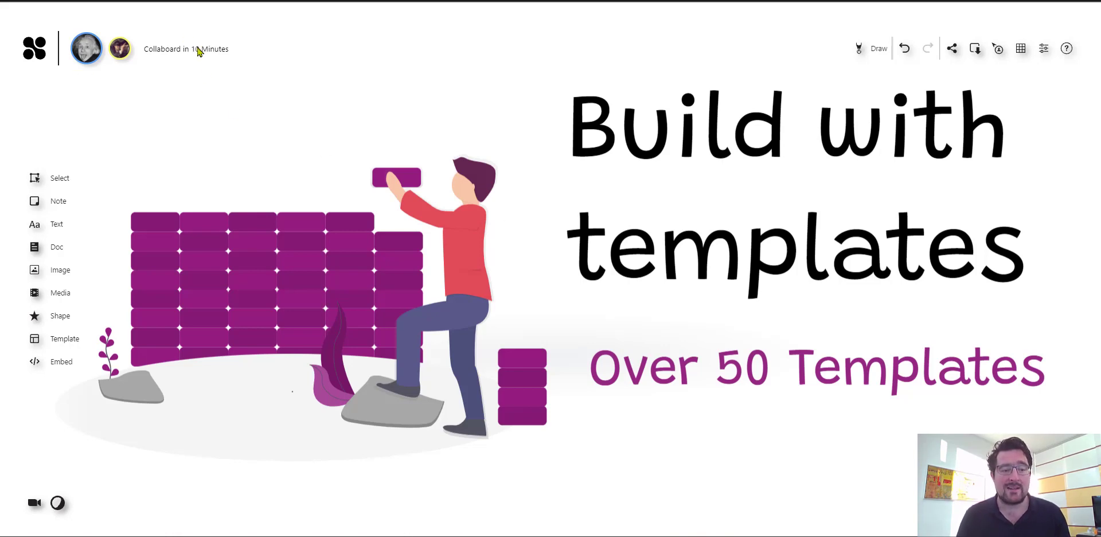
# - View the template gallery with its category list and close it without using a template
pyautogui.click(66, 339)
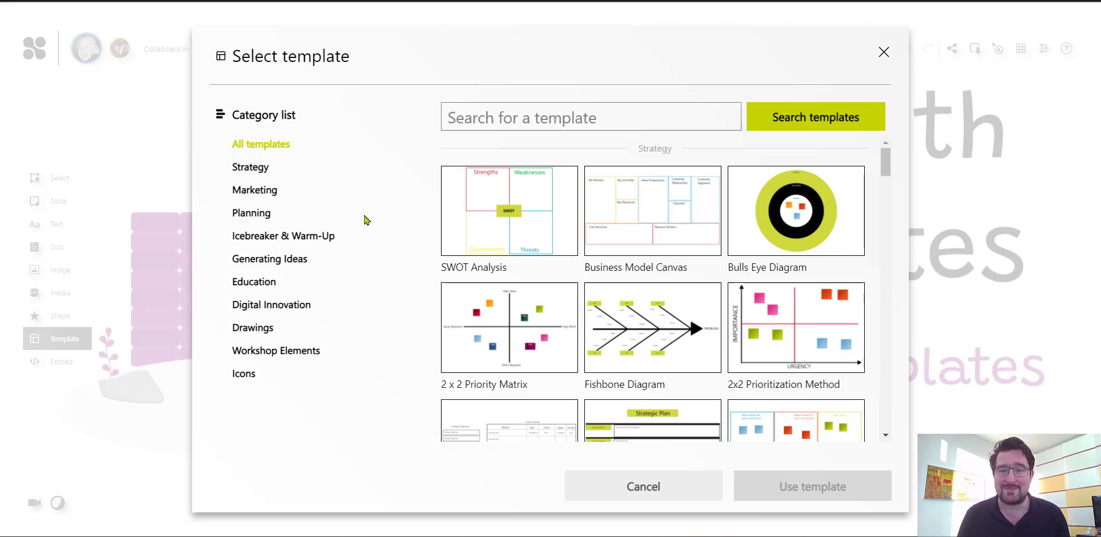
pyautogui.press('Escape')
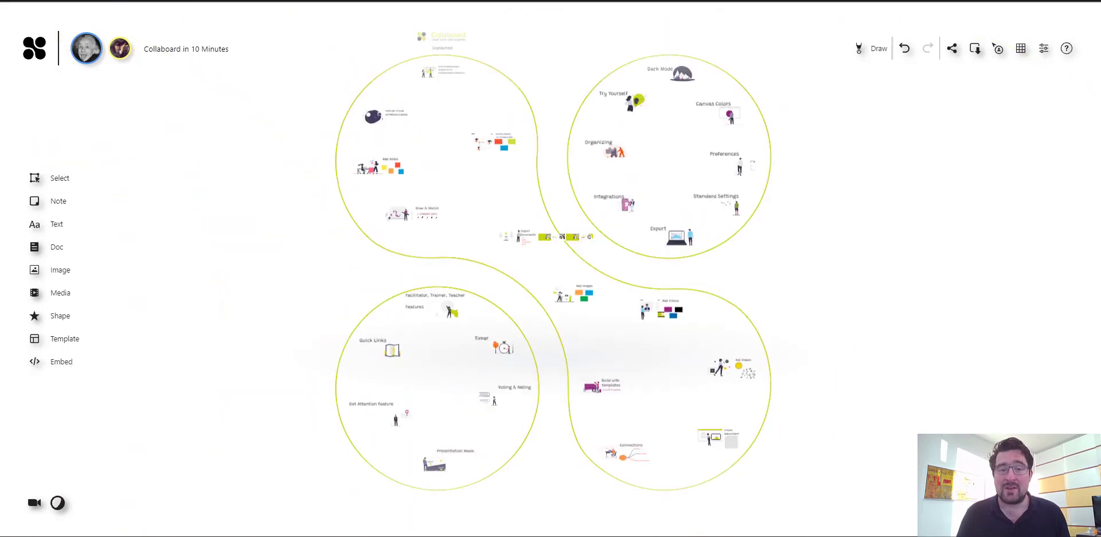